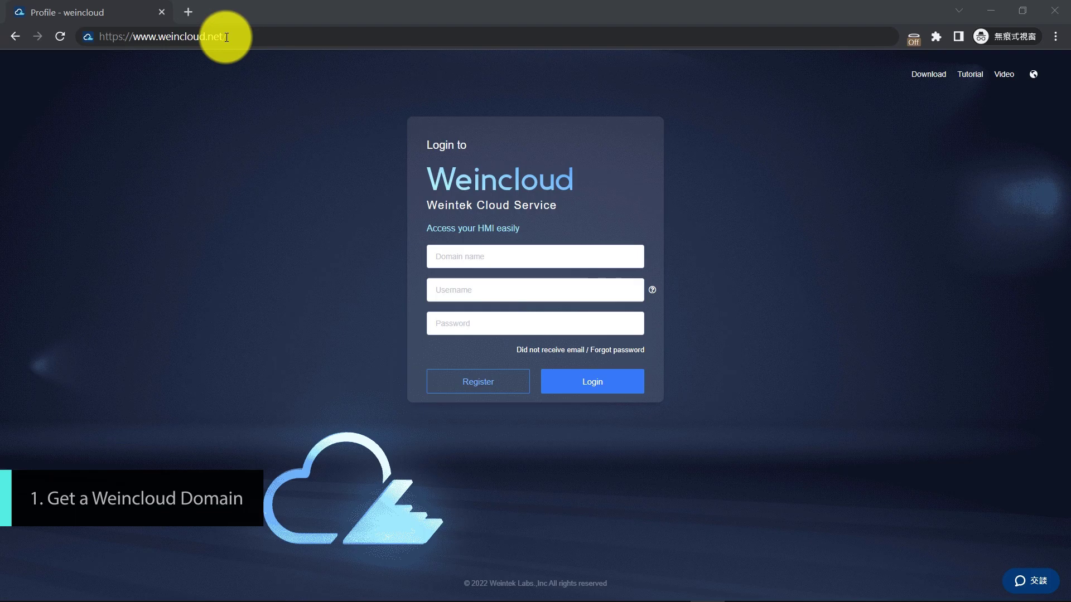
- Submit the new-domain form for dashboard_demo with password, email and company weintek, terms accepted
{"action": "left_click", "coordinate": [477, 381]}
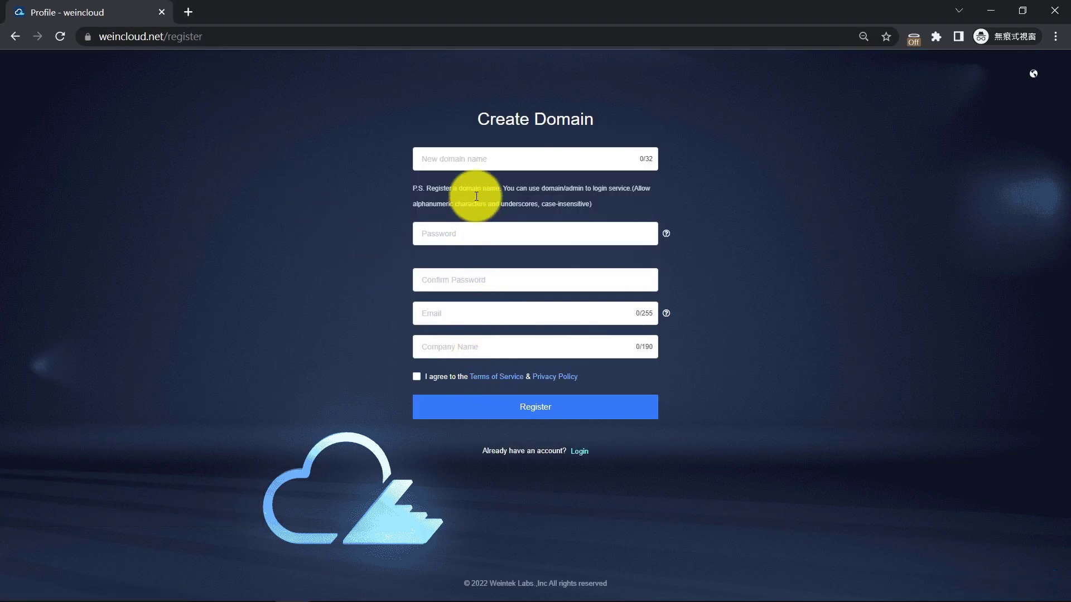
{"action": "left_click", "coordinate": [477, 165]}
{"action": "type", "text": "dash"}
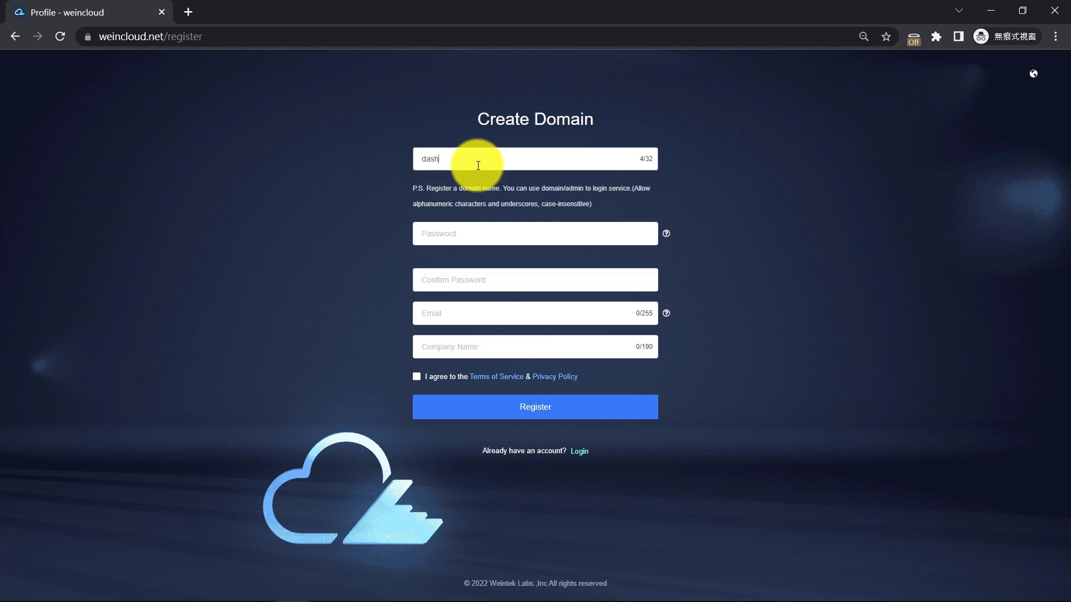
{"action": "type", "text": "board_demo"}
{"action": "left_click", "coordinate": [467, 232]}
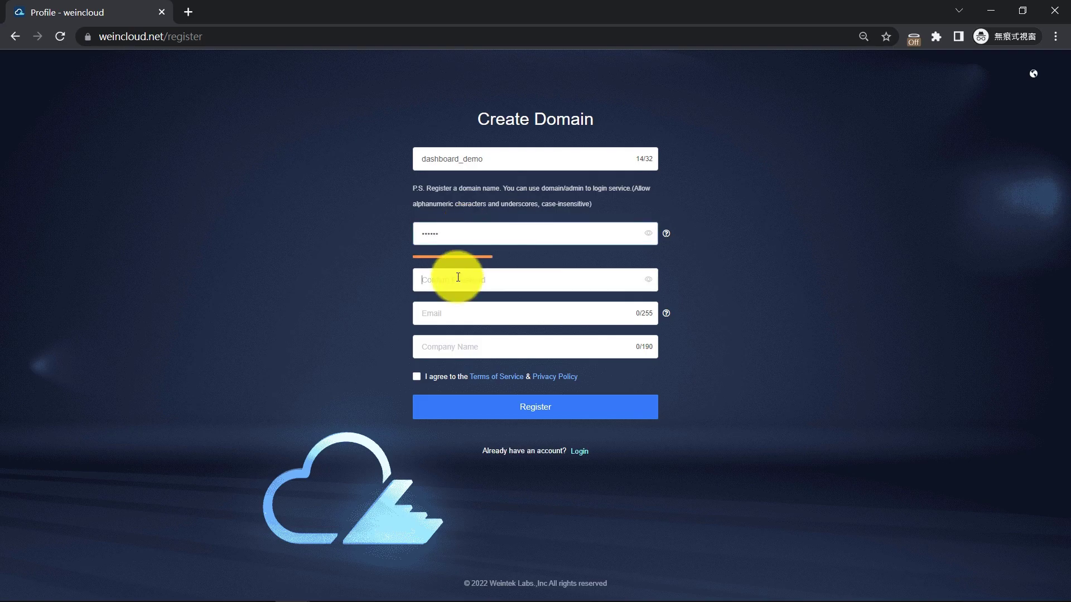
{"action": "left_click", "coordinate": [458, 277]}
{"action": "left_click", "coordinate": [443, 311]}
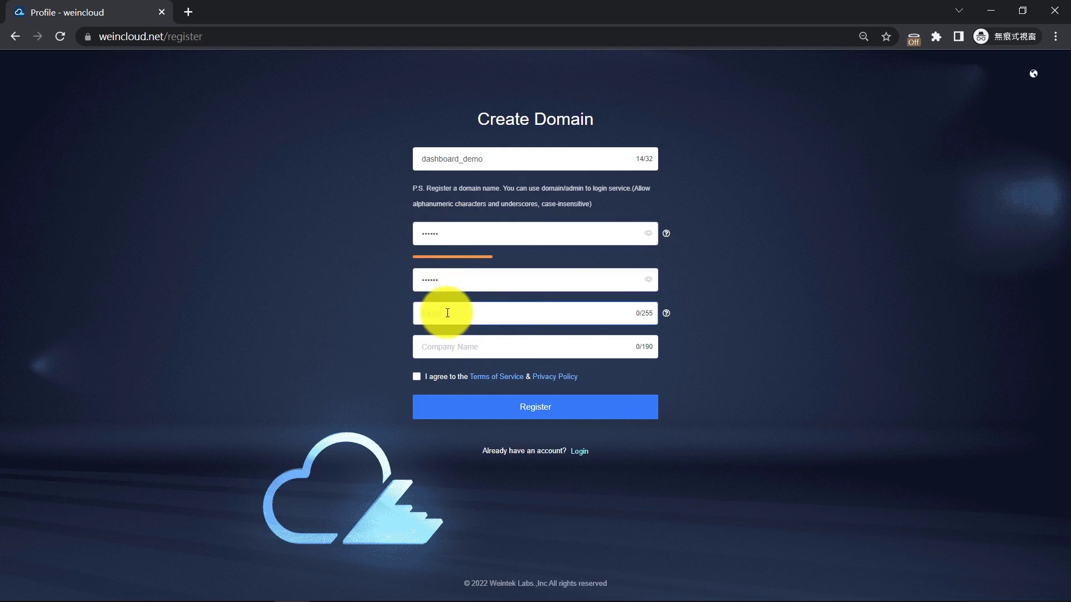
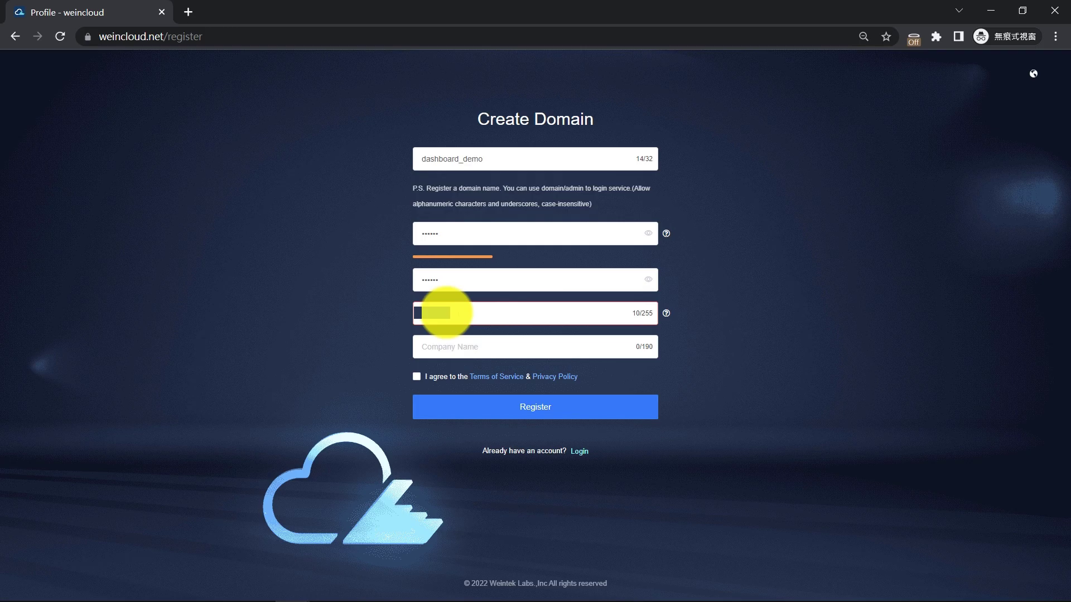
{"action": "left_click", "coordinate": [466, 347]}
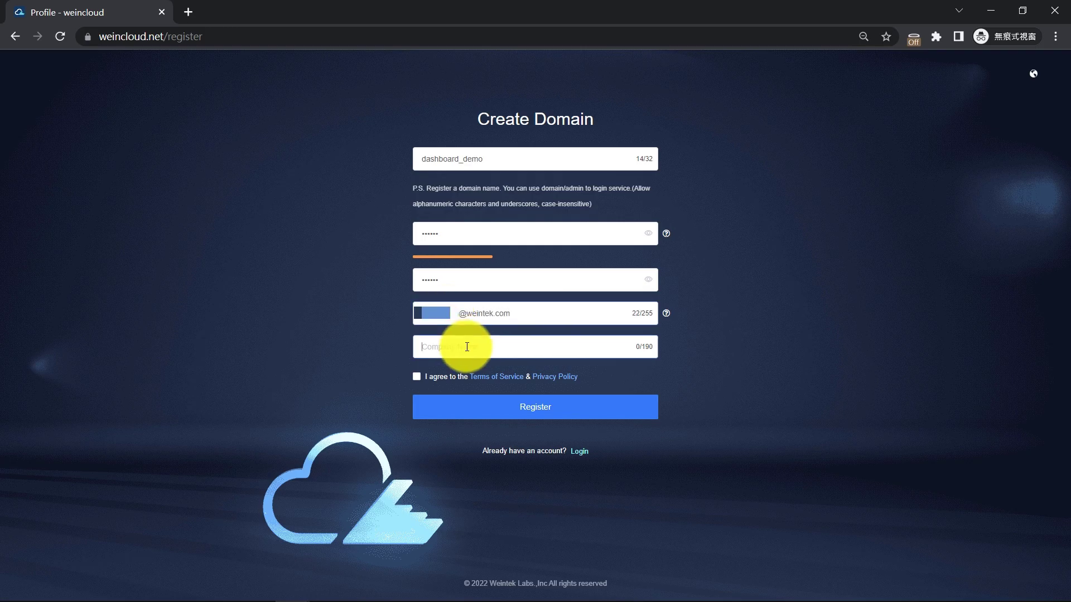
{"action": "type", "text": "weintek"}
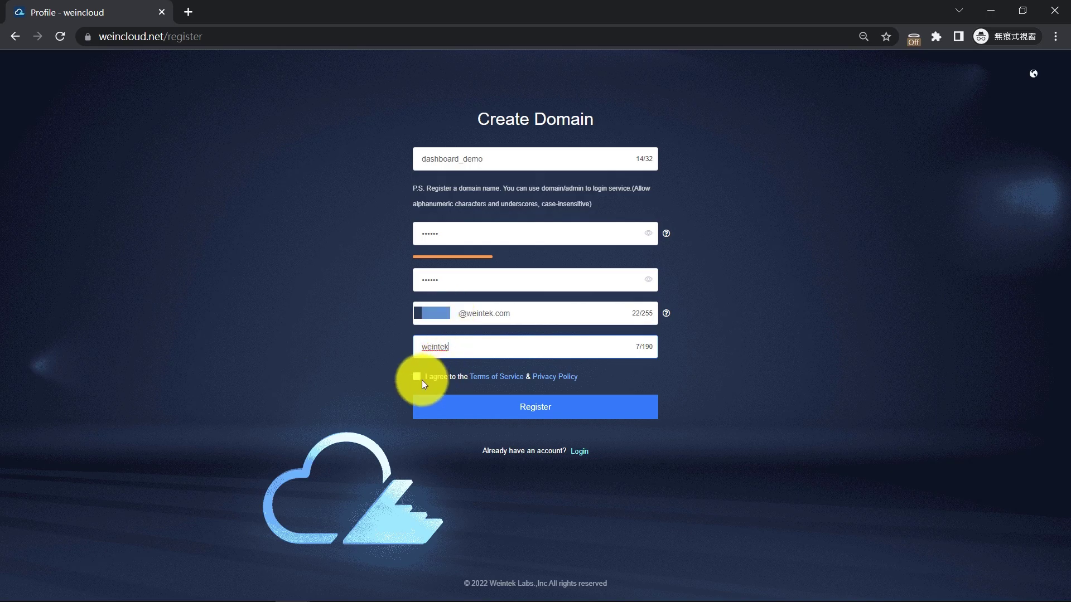
{"action": "left_click", "coordinate": [417, 378]}
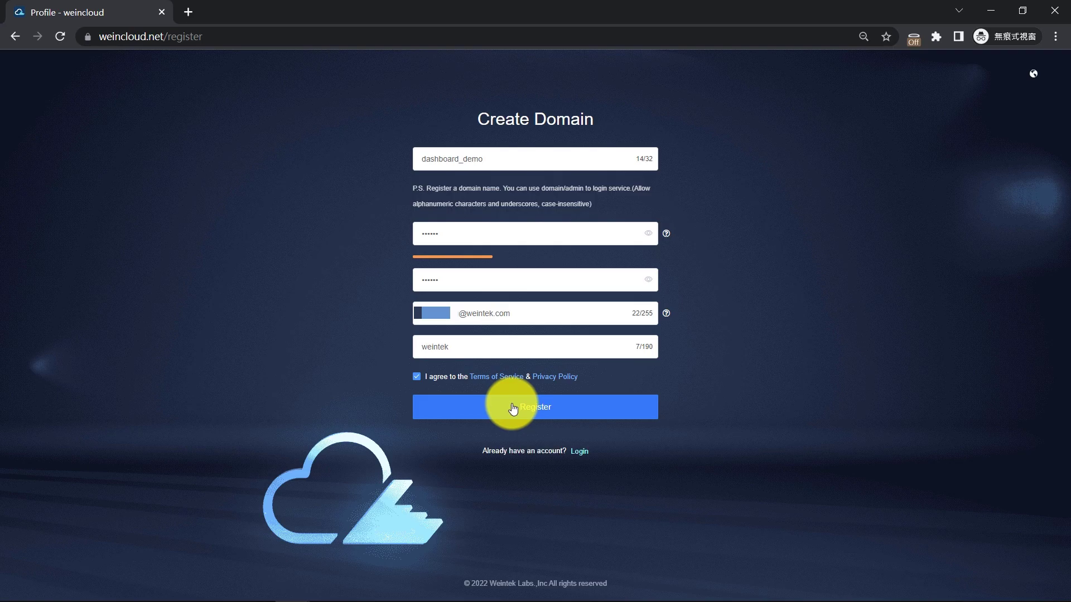
{"action": "left_click", "coordinate": [512, 409]}
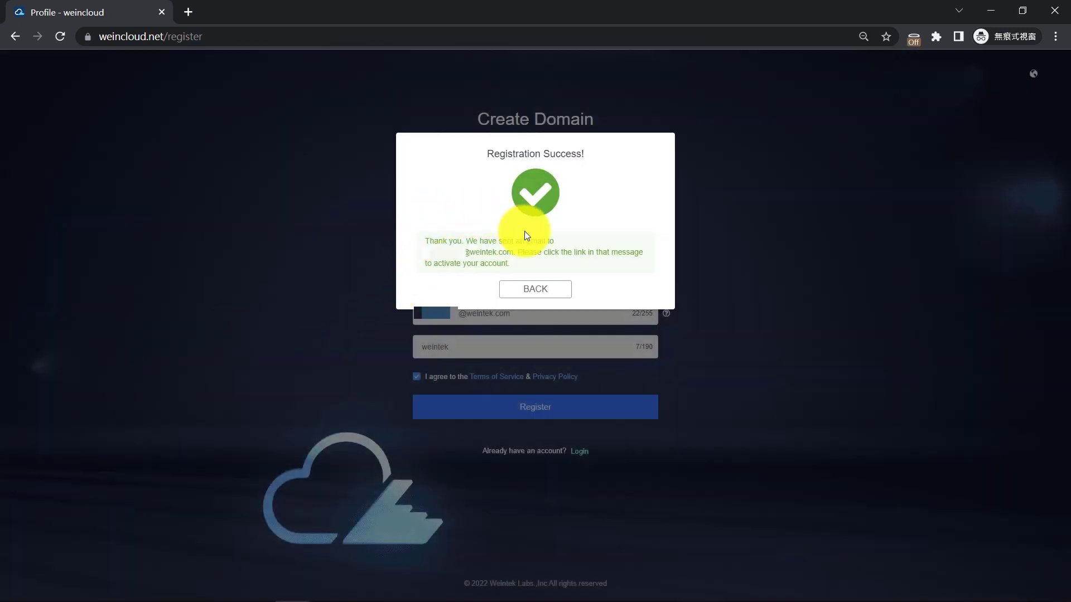
- Copy the confirmation URL from the Outlook email and load it in the browser
{"action": "left_click", "coordinate": [526, 289]}
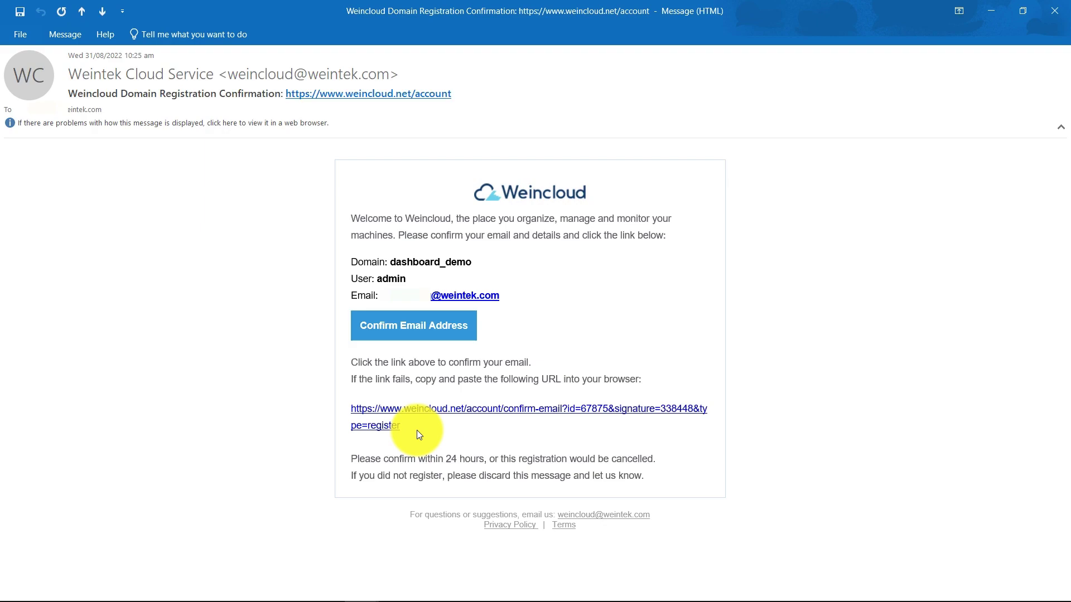
{"action": "left_click_drag", "start_coordinate": [408, 430], "coordinate": [340, 410]}
{"action": "key", "text": "ctrl+c"}
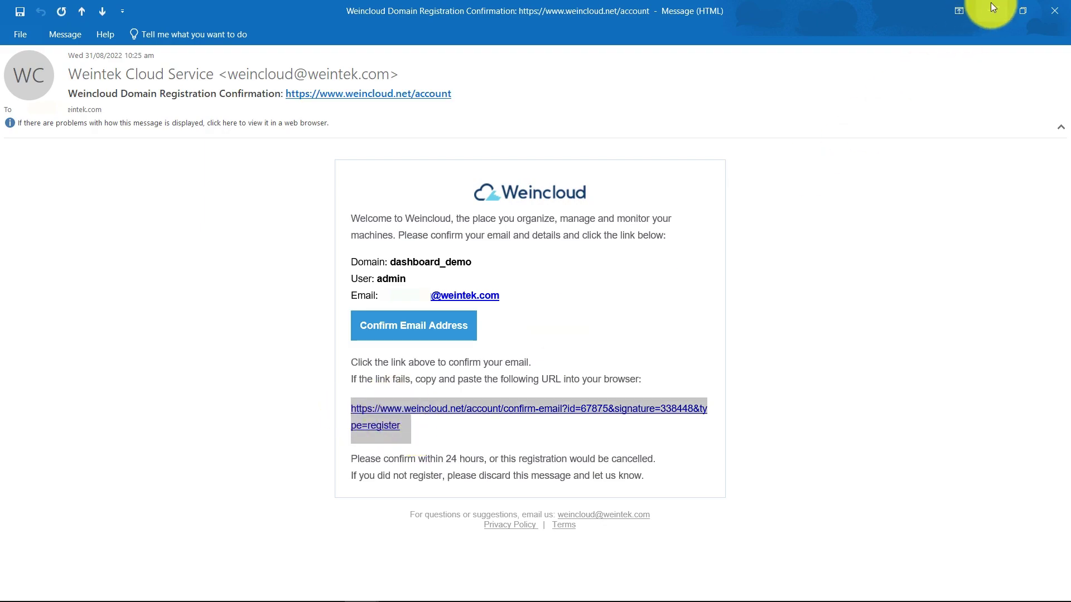
{"action": "left_click", "coordinate": [990, 11]}
{"action": "left_click", "coordinate": [330, 37]}
{"action": "key", "text": "ctrl+v"}
{"action": "key", "text": "Return"}
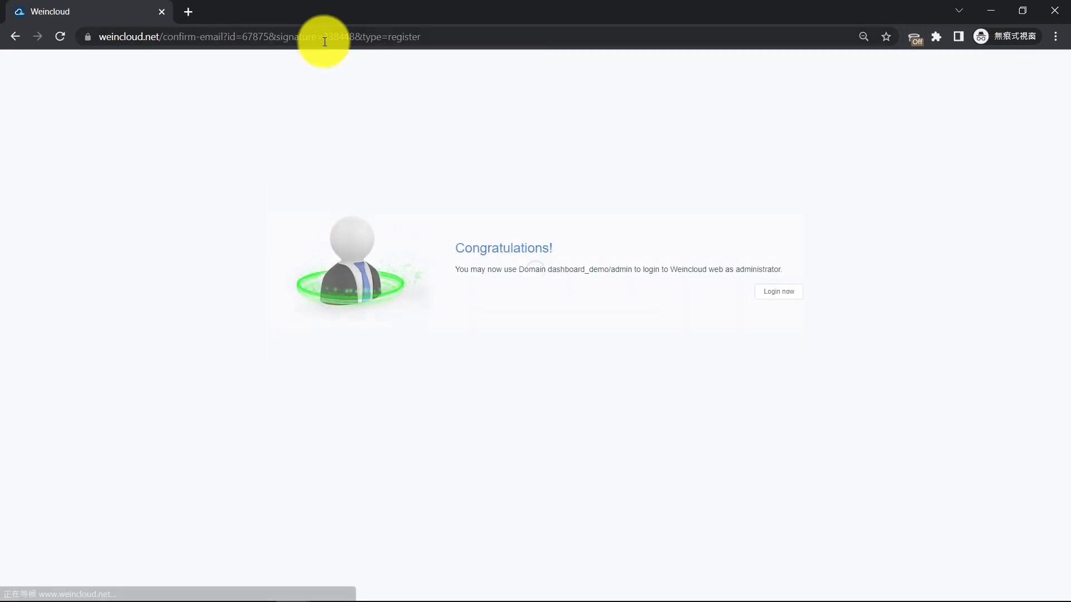
- Log in to domain dashboard_demo as user admin with the account password
{"action": "left_click", "coordinate": [784, 300]}
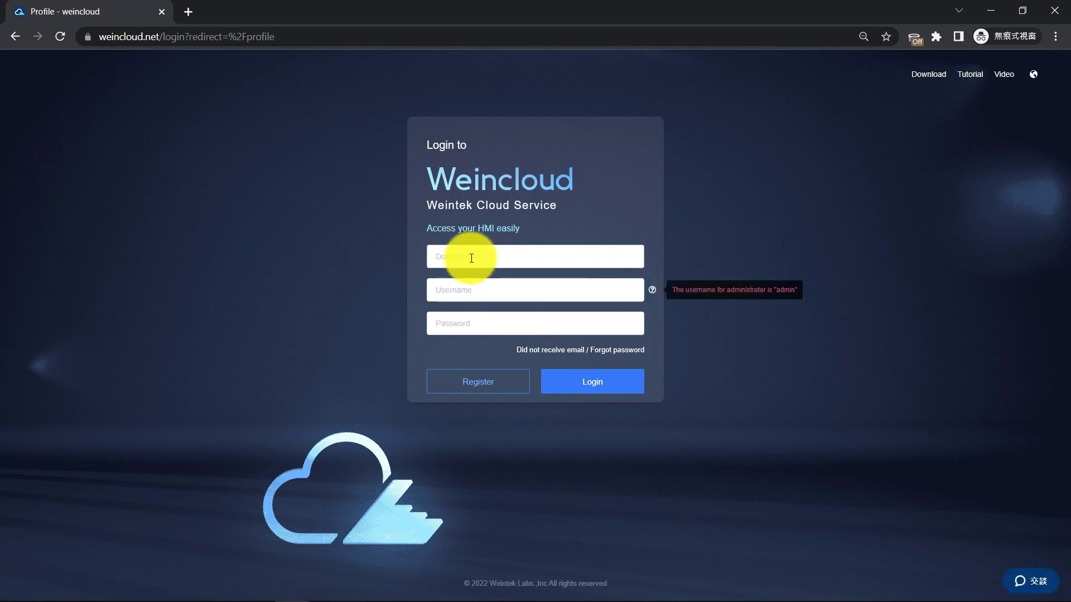
{"action": "left_click", "coordinate": [471, 258]}
{"action": "type", "text": "dashb"}
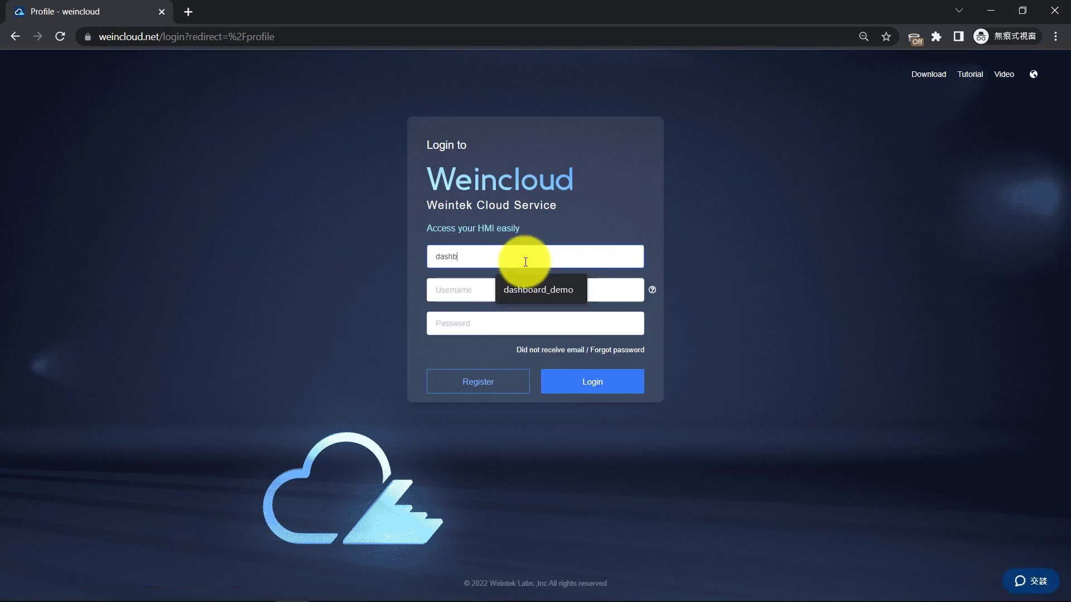
{"action": "type", "text": "oard_de"}
{"action": "type", "text": "mo"}
{"action": "key", "text": "Tab"}
{"action": "type", "text": "admin"}
{"action": "key", "text": "Tab"}
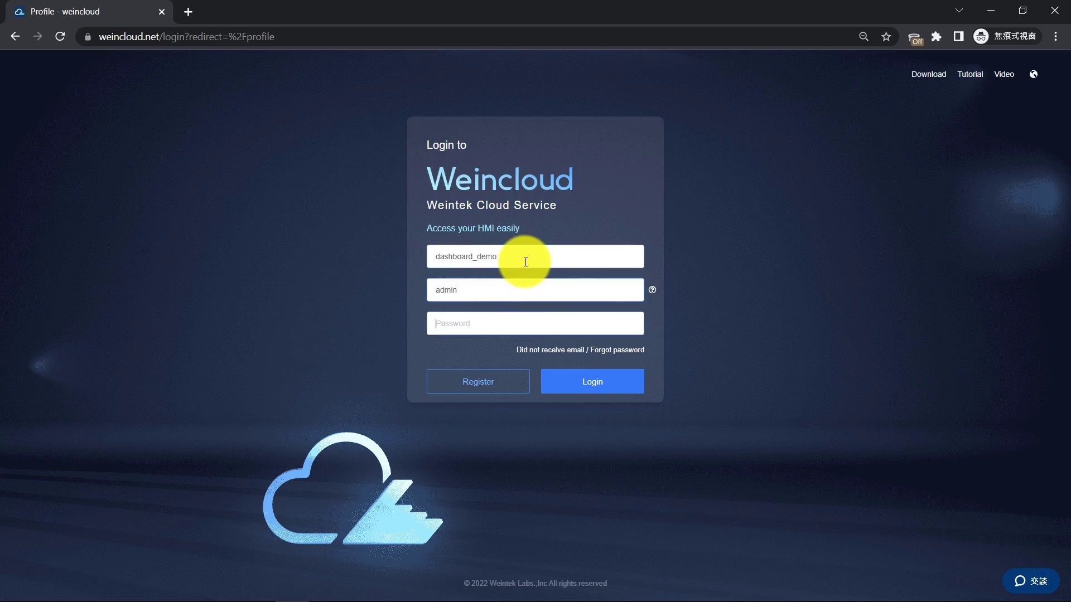
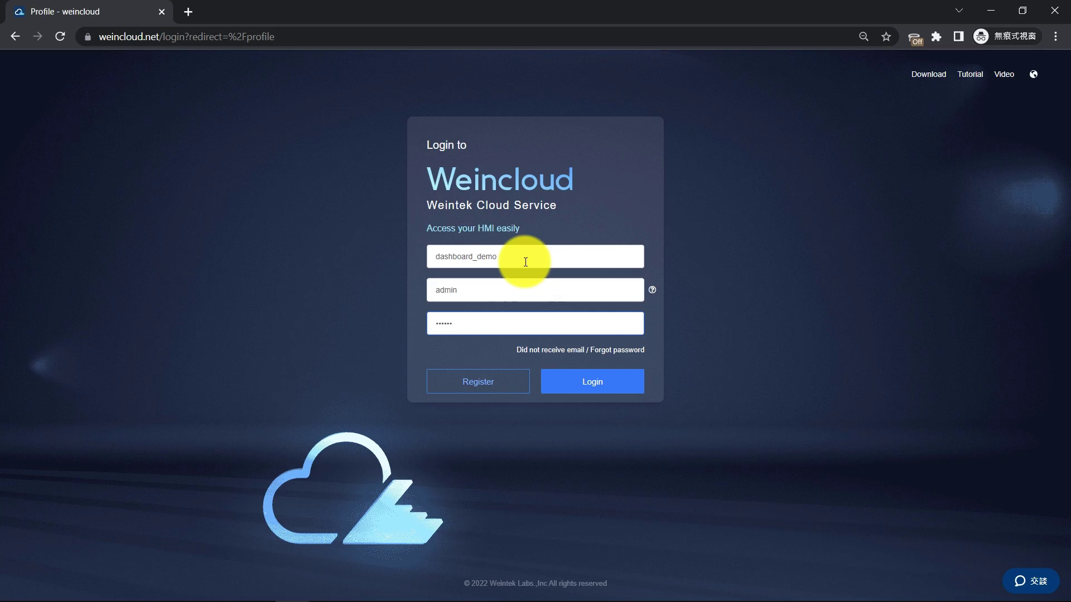
{"action": "left_click", "coordinate": [593, 384]}
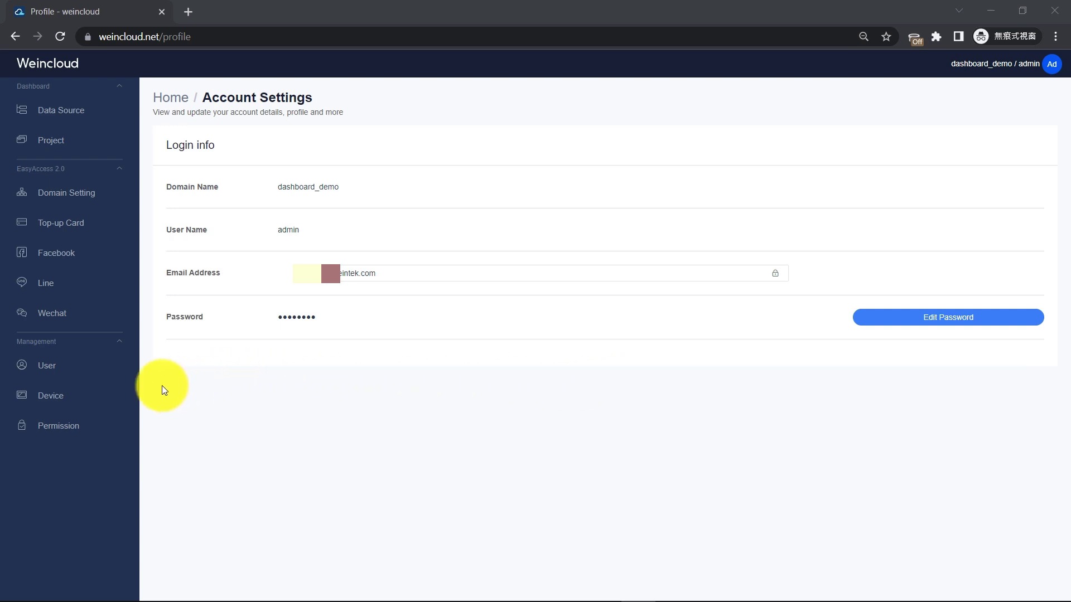
- Submit a new Dashboard HMI using the 90 days free trial and its hardware key
{"action": "left_click", "coordinate": [97, 398]}
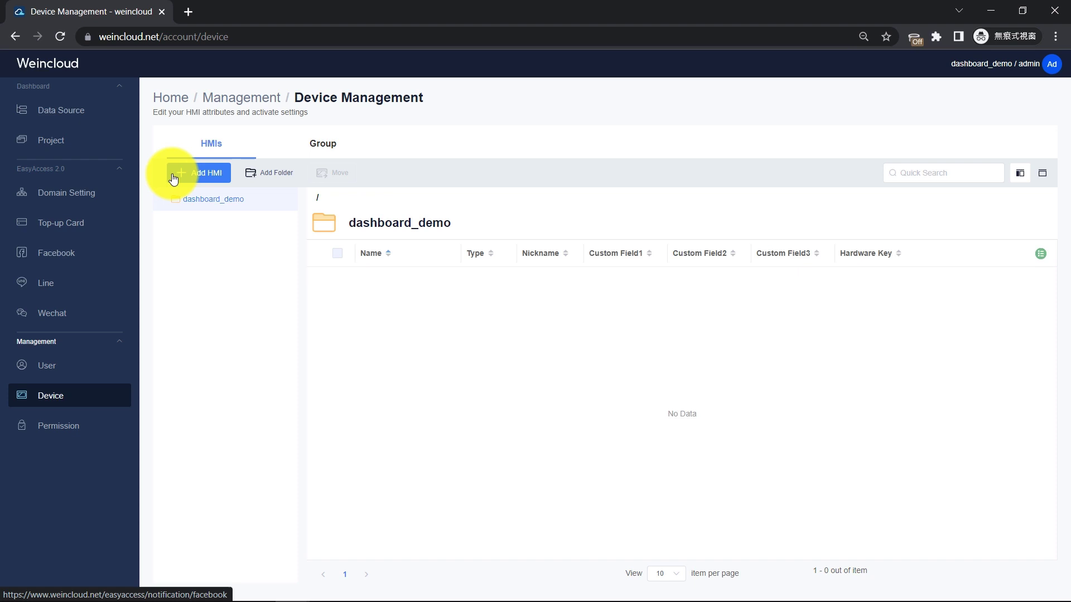
{"action": "left_click", "coordinate": [175, 175]}
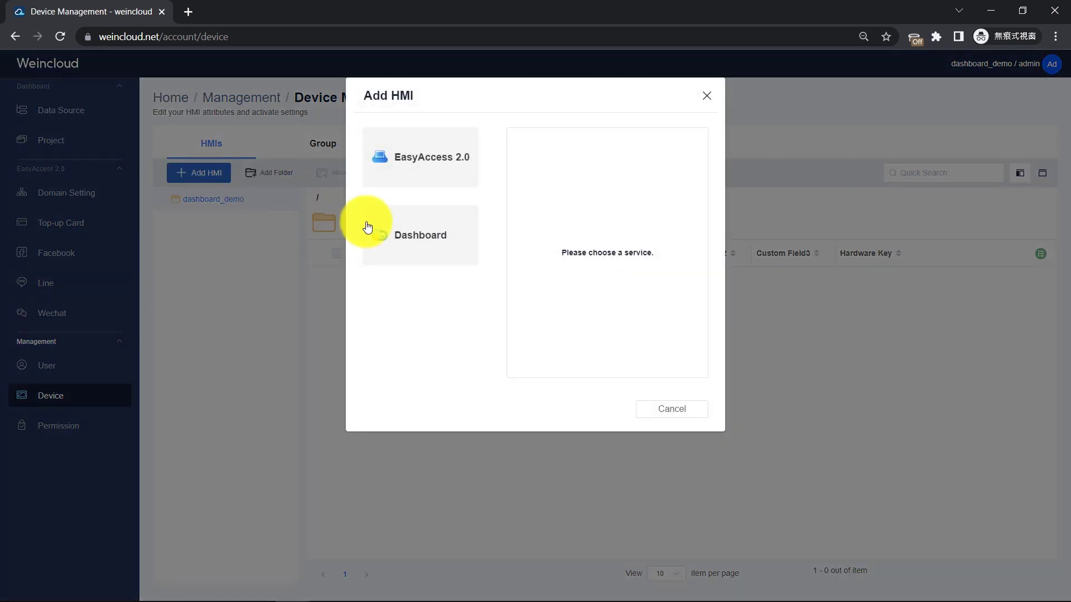
{"action": "left_click", "coordinate": [394, 235]}
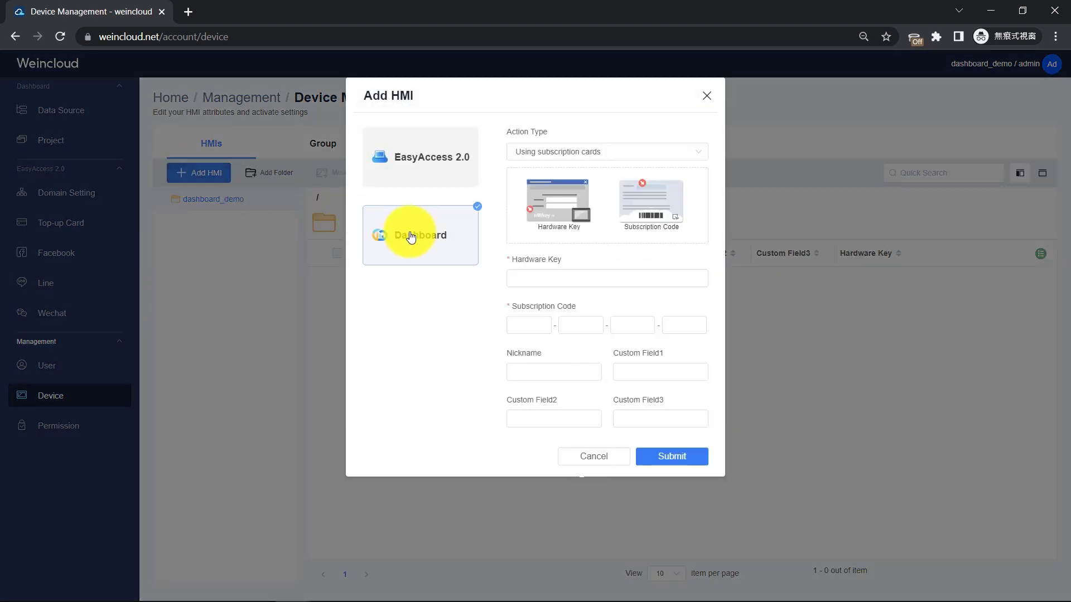
{"action": "left_click", "coordinate": [558, 152]}
{"action": "left_click", "coordinate": [555, 198]}
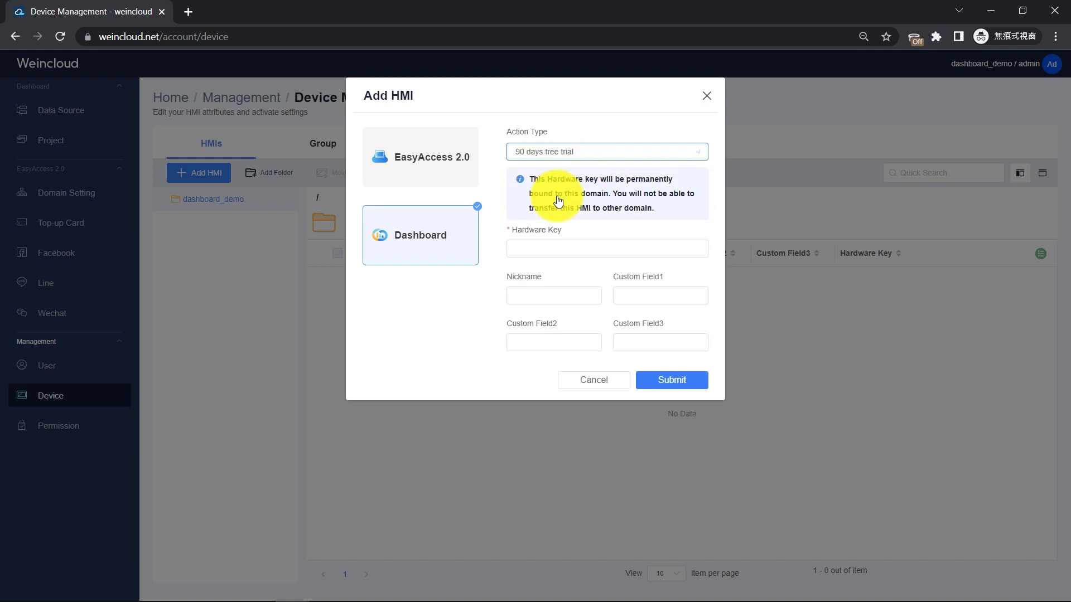
{"action": "left_click", "coordinate": [548, 244]}
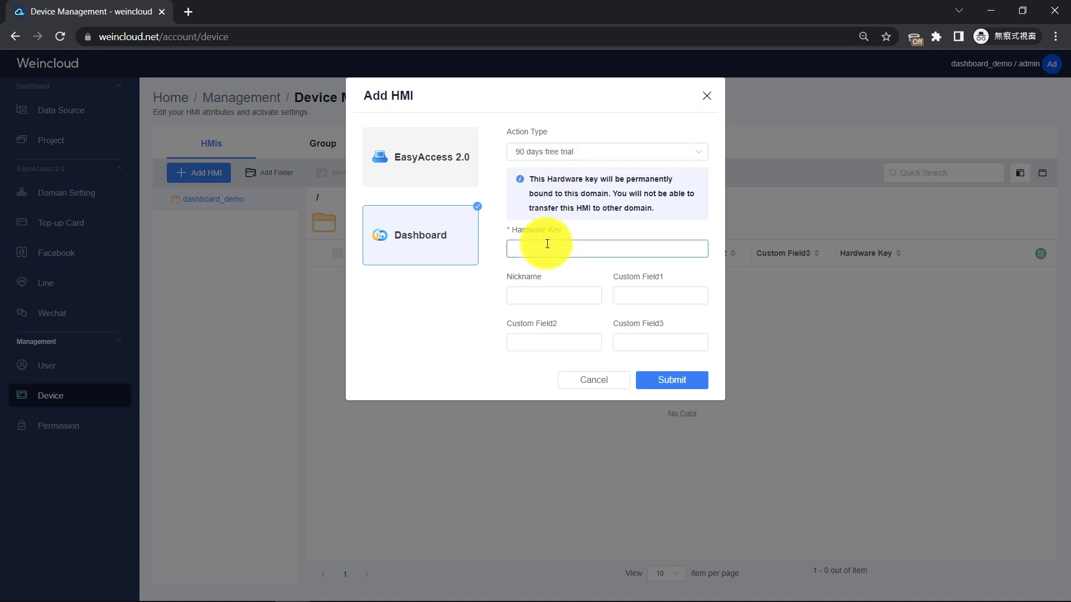
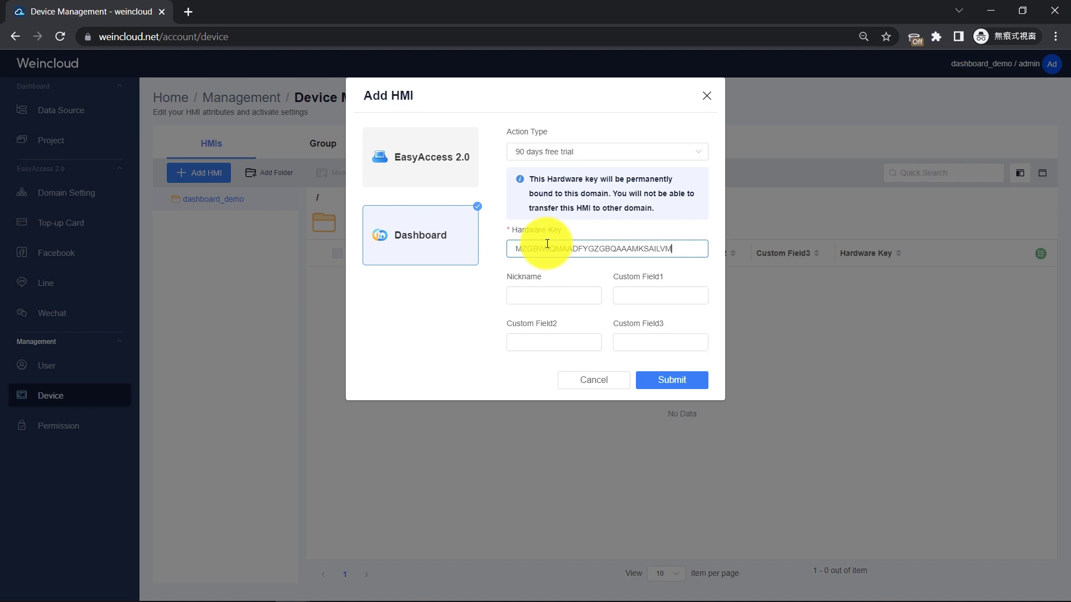
{"action": "left_click", "coordinate": [646, 378]}
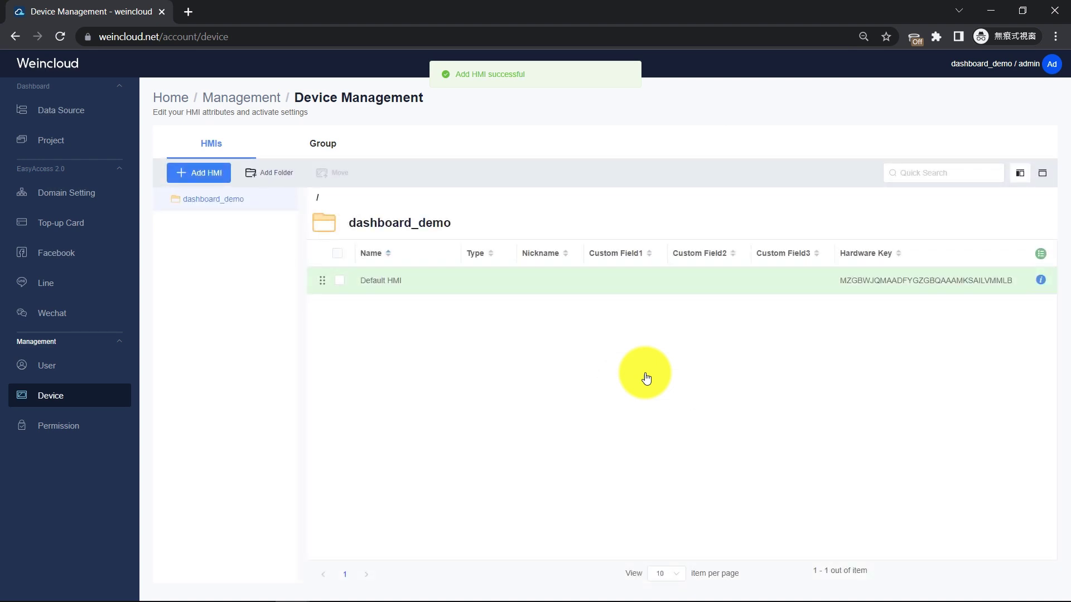
- Add two new tags to the Default HMI data source
{"action": "left_click", "coordinate": [66, 112]}
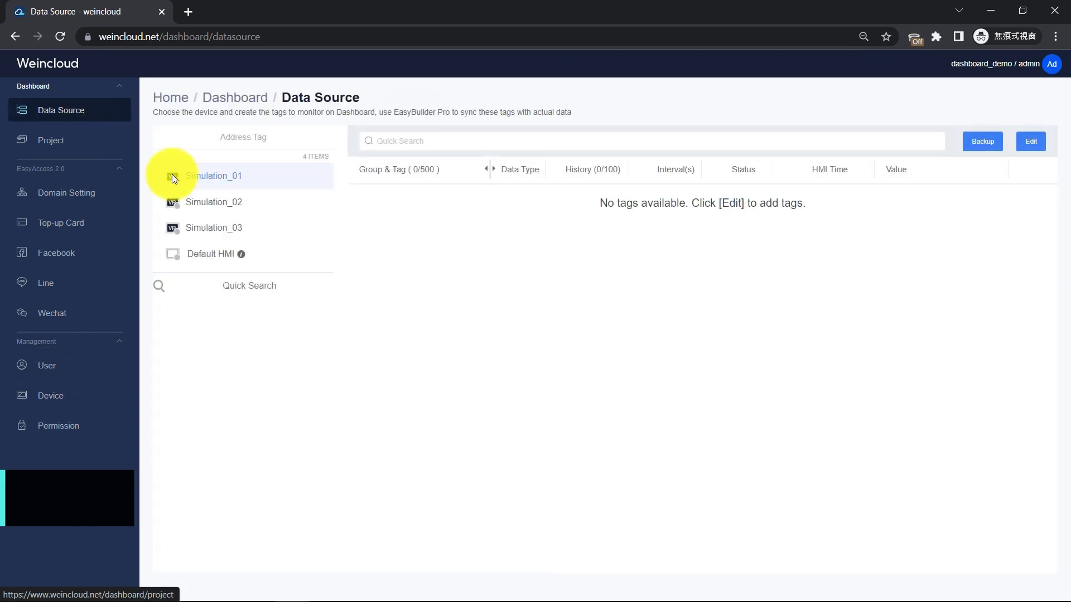
{"action": "left_click", "coordinate": [218, 261]}
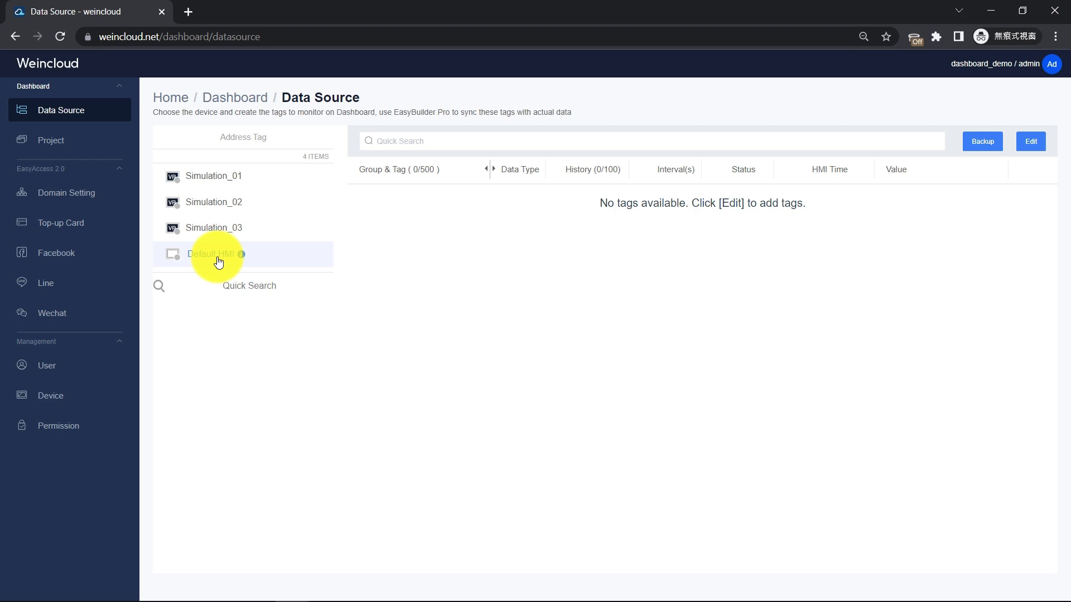
{"action": "left_click", "coordinate": [1031, 143]}
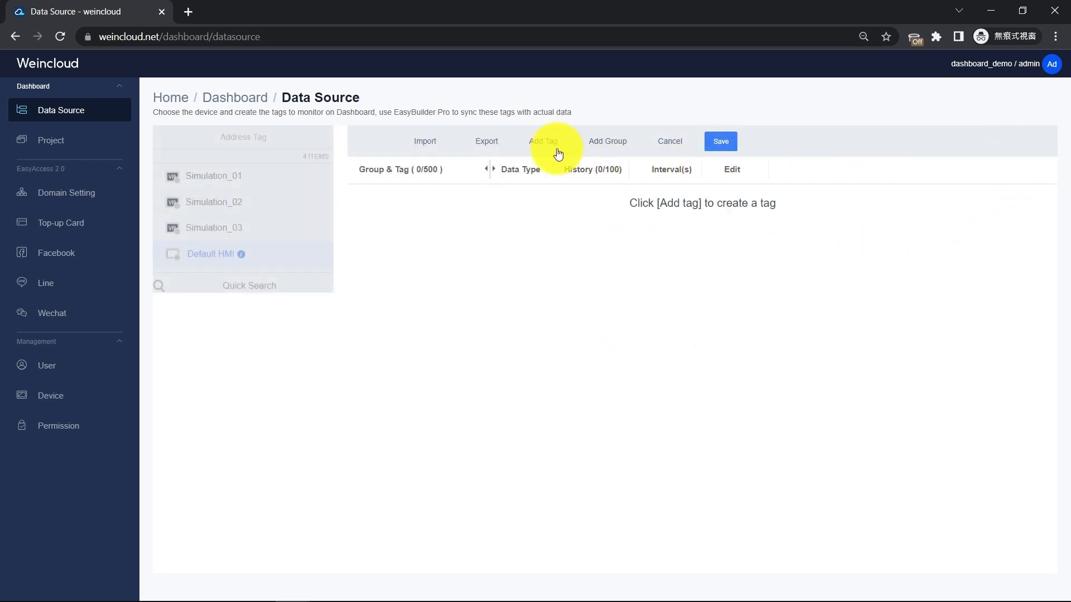
{"action": "left_click", "coordinate": [552, 152]}
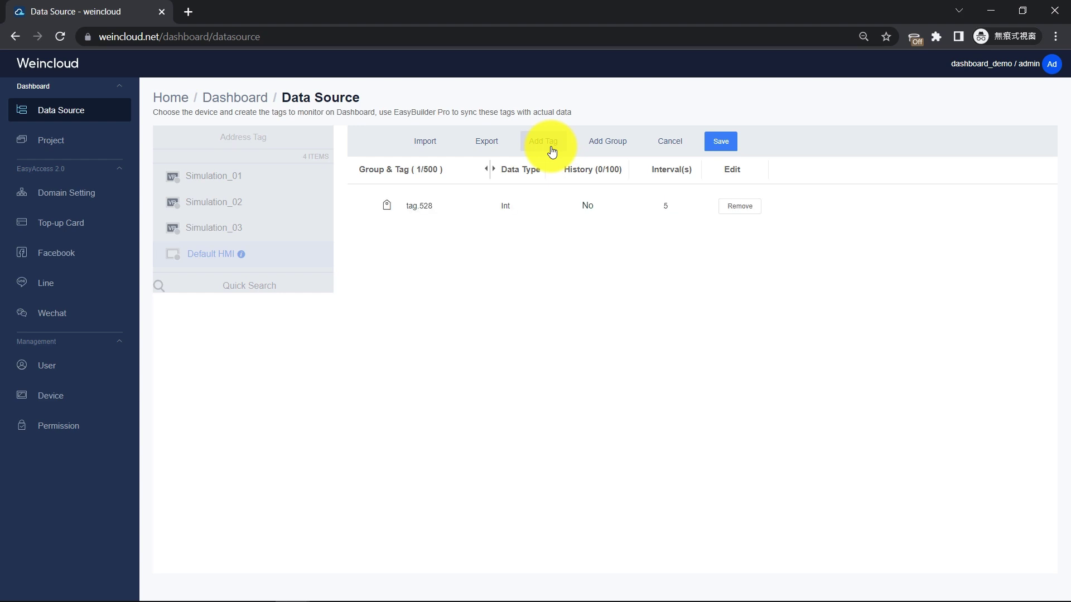
{"action": "left_click", "coordinate": [552, 152]}
- Rename the tags to temperature and switch, make switch Boolean, and save
{"action": "left_click", "coordinate": [444, 201]}
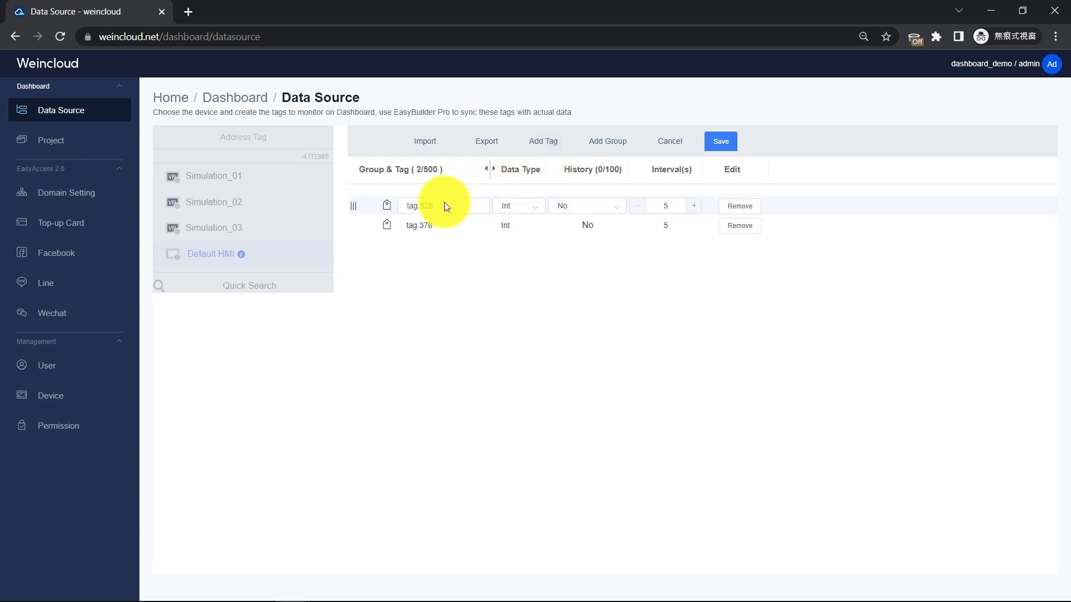
{"action": "left_click_drag", "start_coordinate": [444, 206], "coordinate": [403, 206]}
{"action": "type", "text": "temper"}
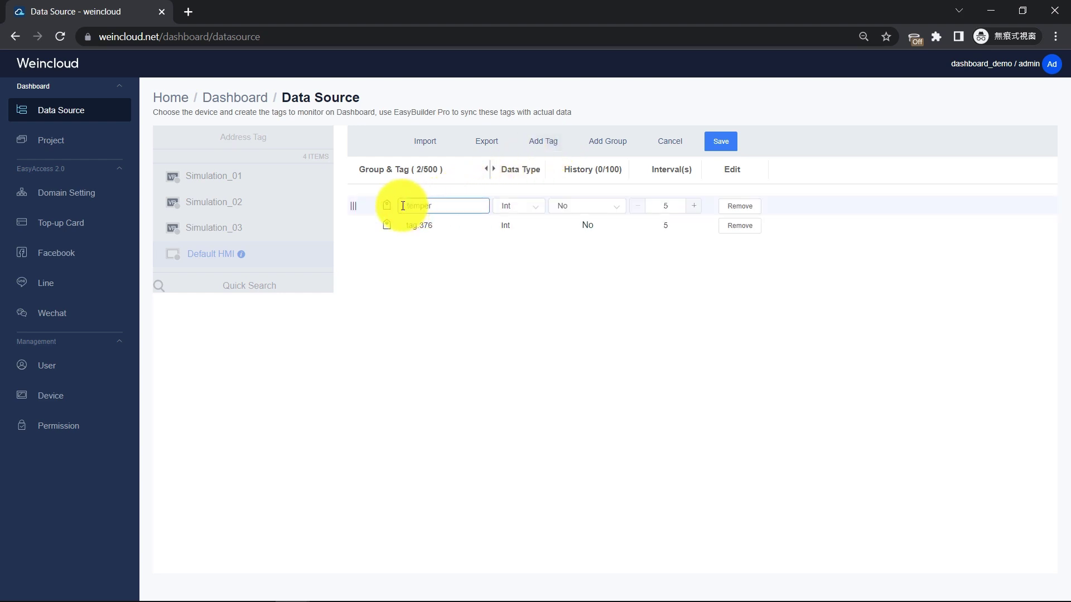
{"action": "type", "text": "ature"}
{"action": "left_click", "coordinate": [422, 224]}
{"action": "left_click_drag", "start_coordinate": [434, 224], "coordinate": [379, 224]}
{"action": "type", "text": "sw"}
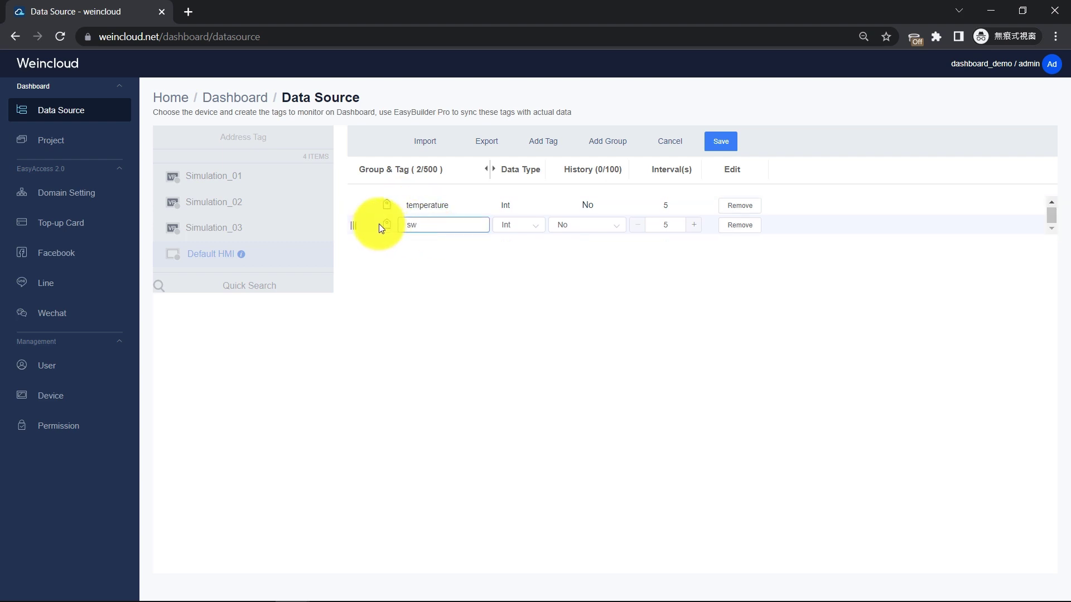
{"action": "type", "text": "itch"}
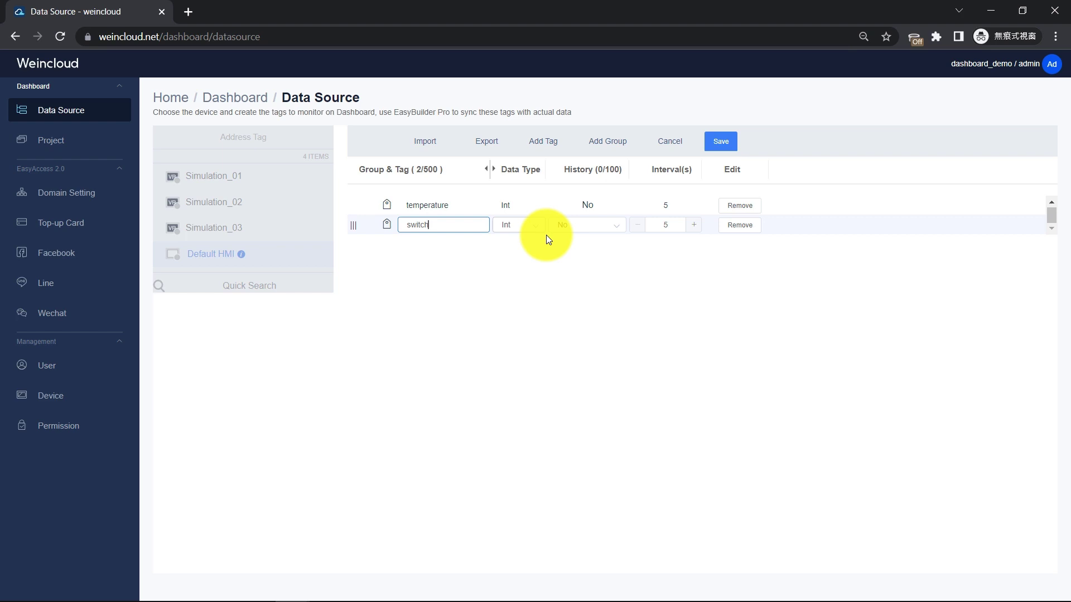
{"action": "left_click", "coordinate": [527, 226]}
{"action": "left_click", "coordinate": [535, 251]}
{"action": "left_click", "coordinate": [654, 264]}
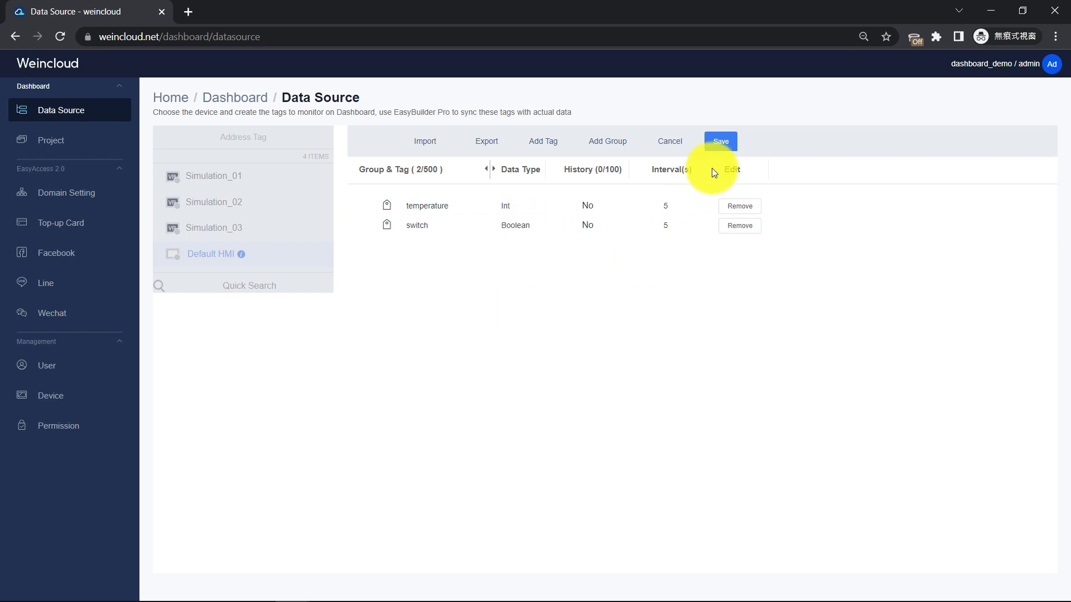
{"action": "left_click", "coordinate": [720, 142]}
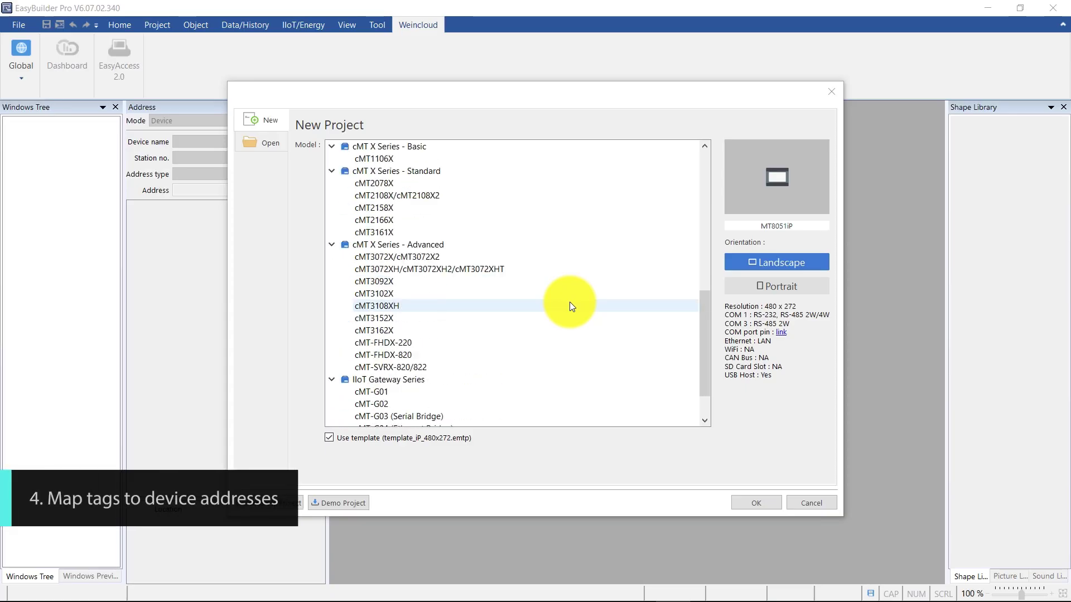
- Create a new cMT3152X project, skipping the system parameter settings
{"action": "left_click", "coordinate": [531, 317]}
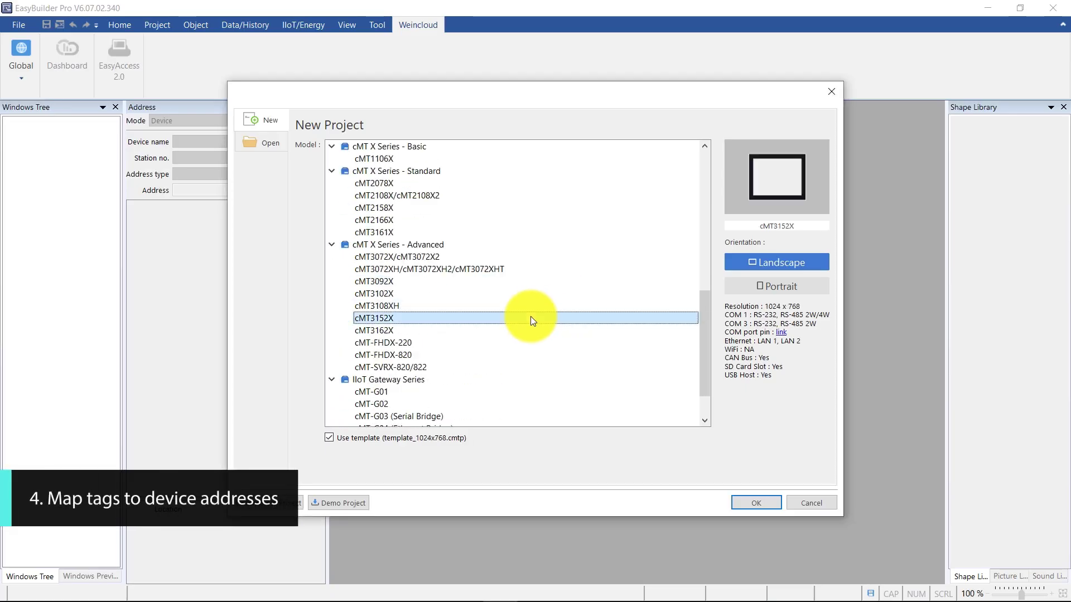
{"action": "left_click", "coordinate": [748, 504]}
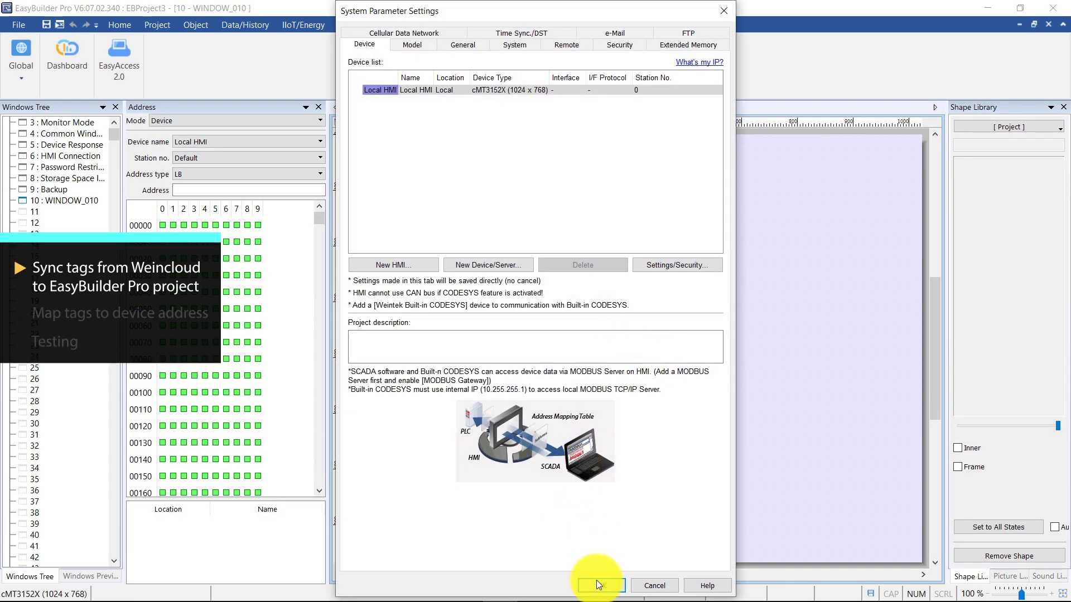
{"action": "left_click", "coordinate": [597, 583]}
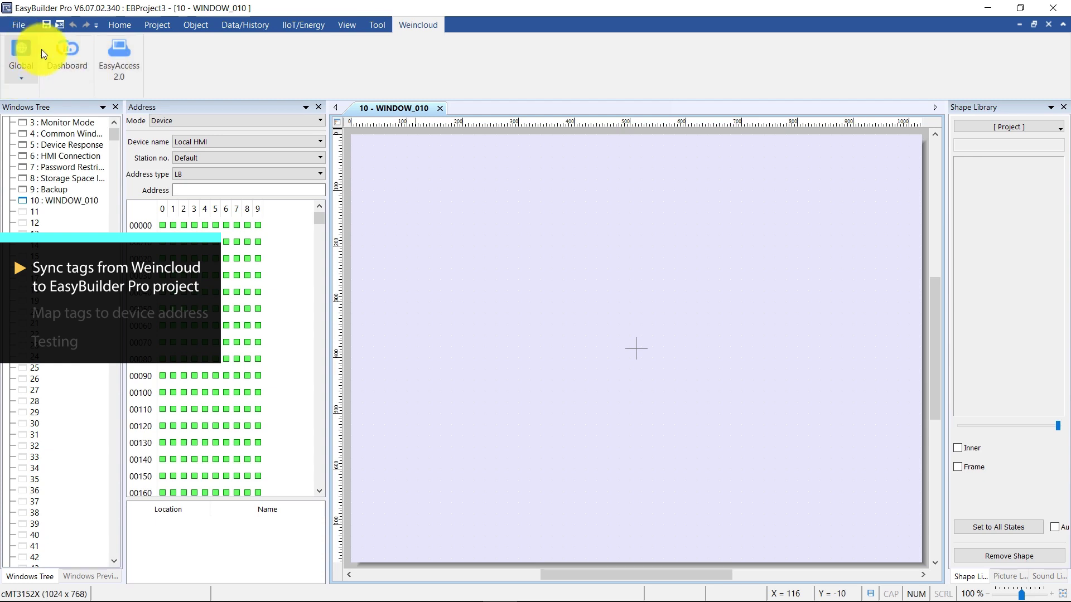
- Enable the project dashboard and sign in to Weincloud domain dashboard_demo as admin
{"action": "left_click", "coordinate": [69, 58]}
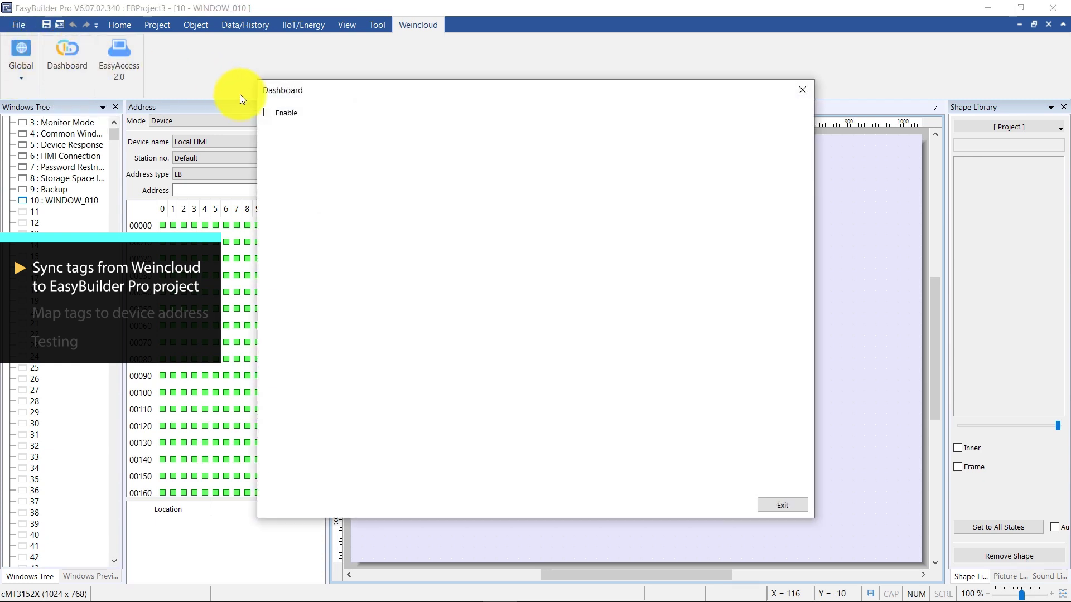
{"action": "left_click", "coordinate": [267, 113]}
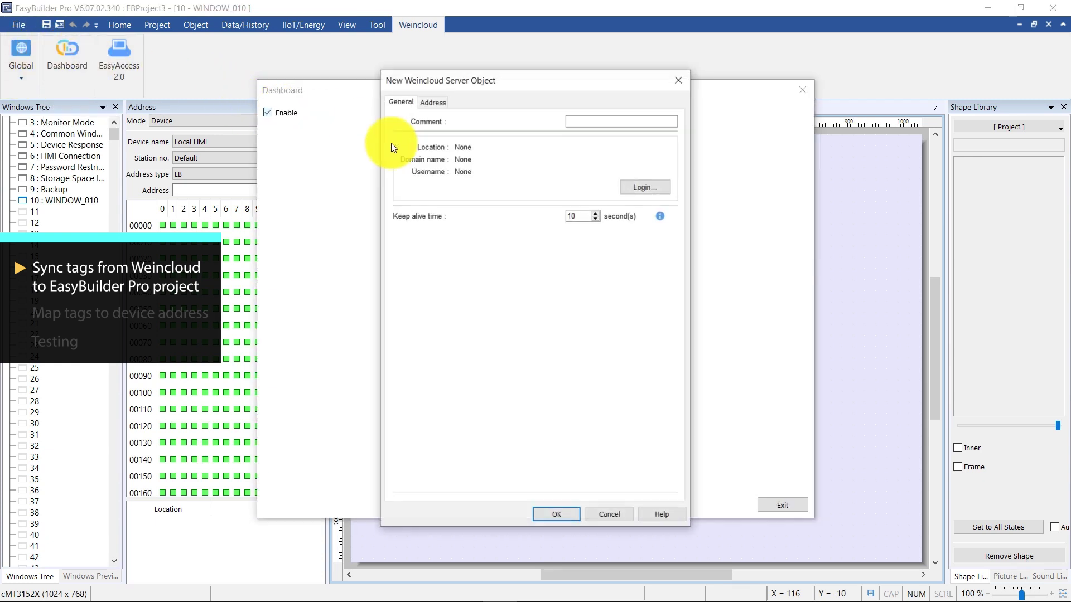
{"action": "left_click", "coordinate": [645, 186]}
{"action": "type", "text": "dashboard_demo"}
{"action": "key", "text": "Tab"}
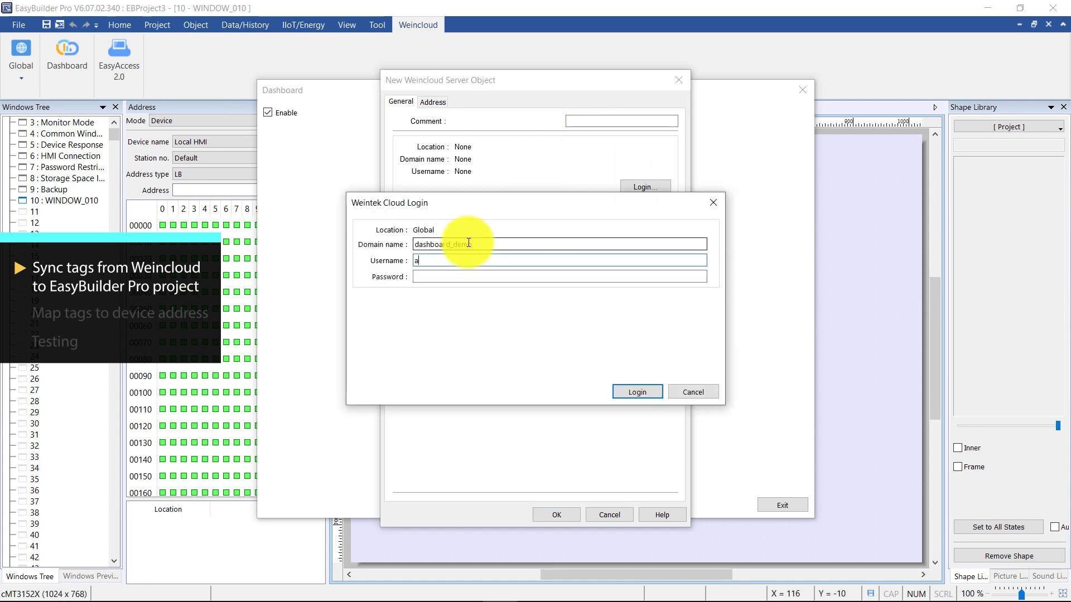
{"action": "type", "text": "admin"}
{"action": "key", "text": "Tab"}
{"action": "key", "text": "Return"}
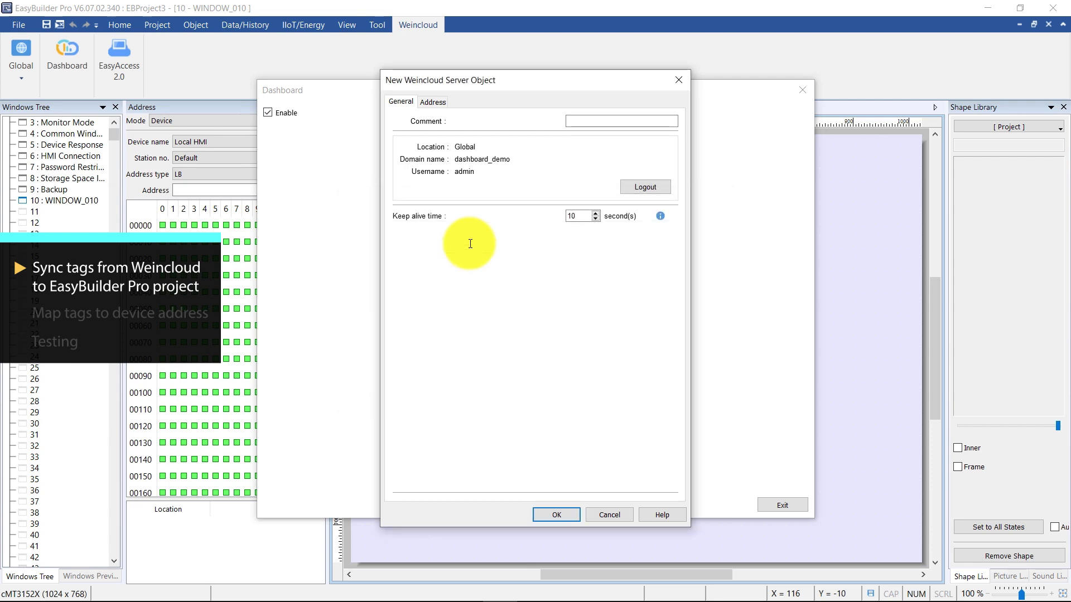
- Sync the switch and temperature tags from Default HMI into the Dashboard tag list
{"action": "left_click", "coordinate": [556, 514]}
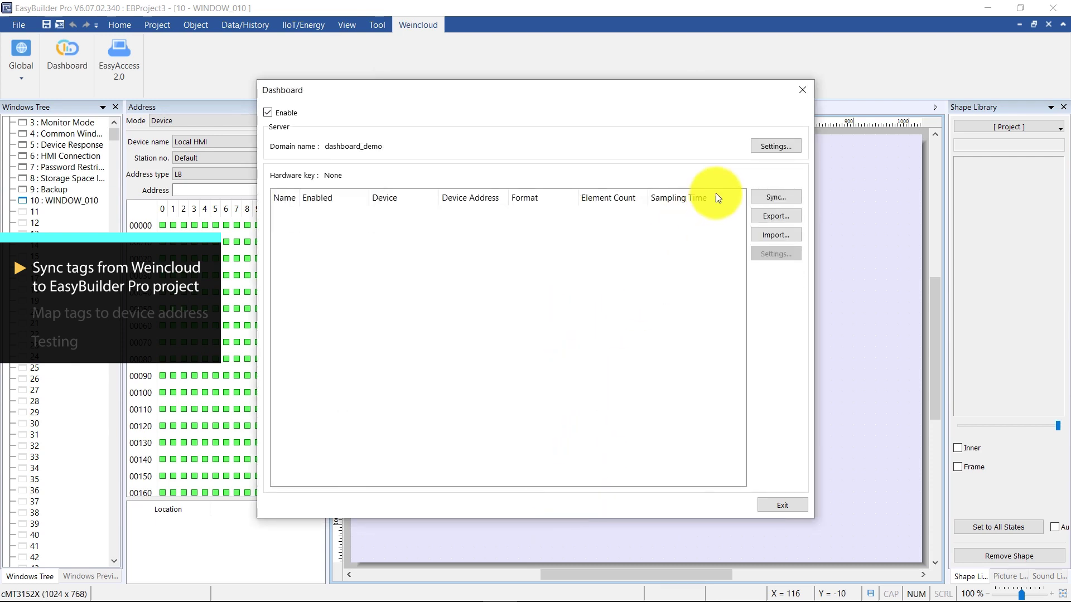
{"action": "left_click", "coordinate": [769, 193]}
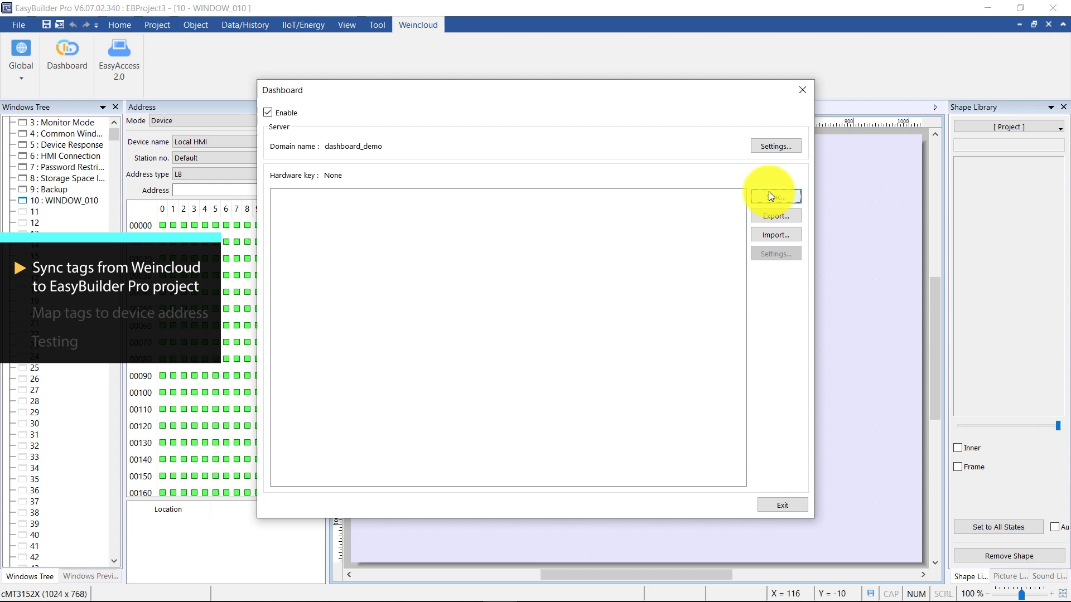
{"action": "scroll", "coordinate": [585, 182], "scroll_direction": "down", "scroll_amount": 1}
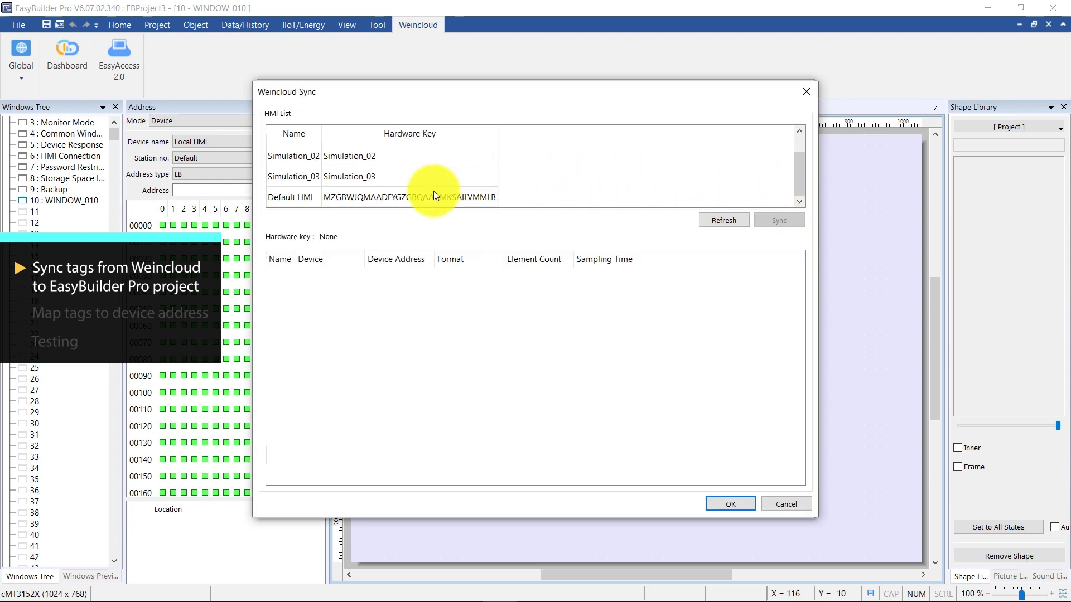
{"action": "left_click", "coordinate": [429, 196]}
{"action": "left_click", "coordinate": [783, 222]}
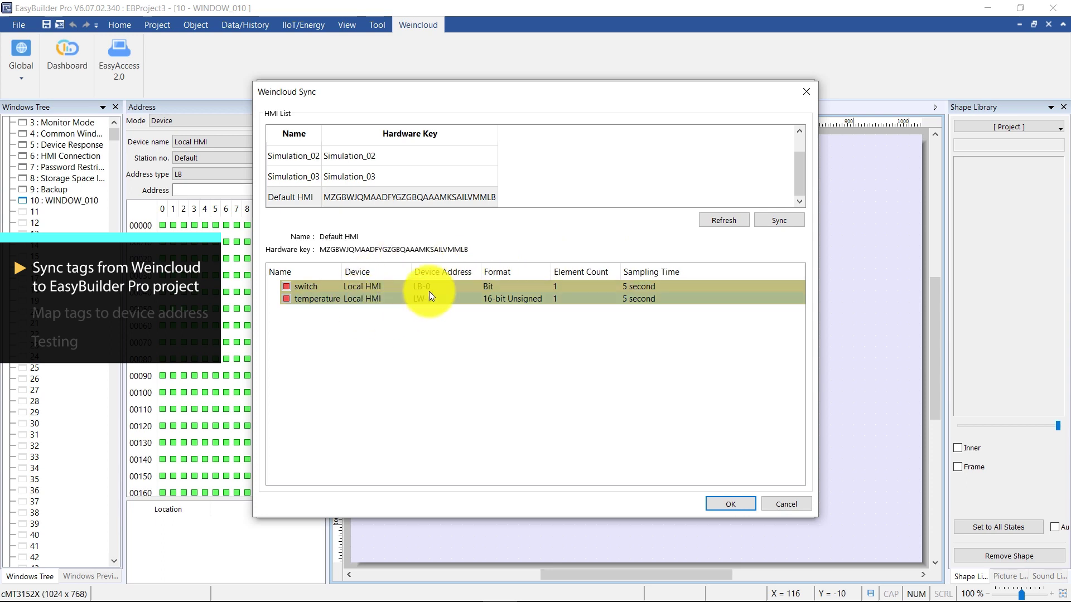
{"action": "left_click", "coordinate": [723, 504]}
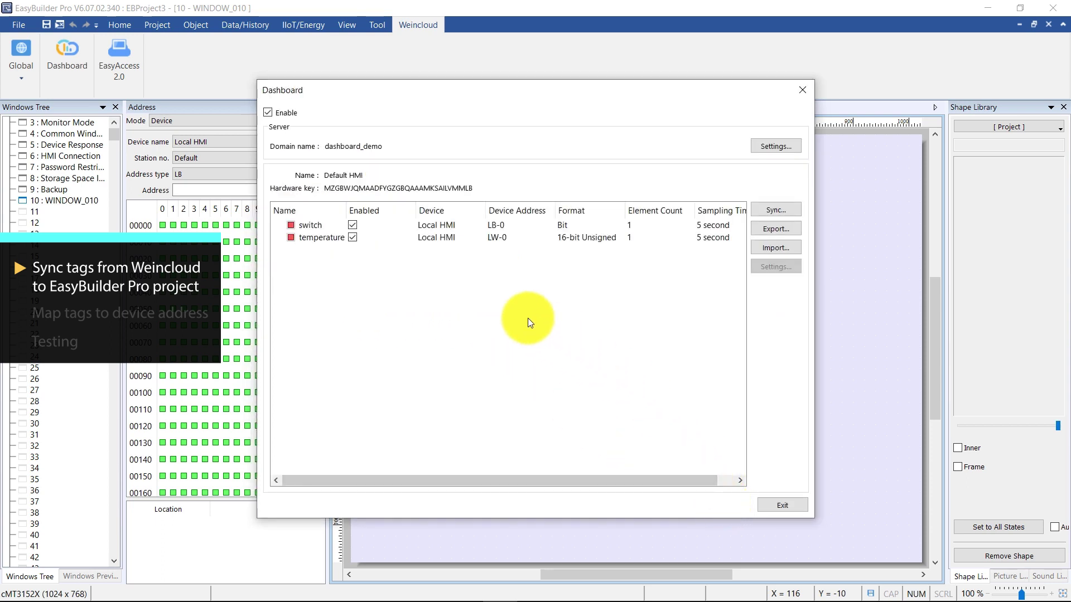
- Change the switch tag's address to LB-10 and the temperature tag's to LW-10
{"action": "double_click", "coordinate": [488, 227]}
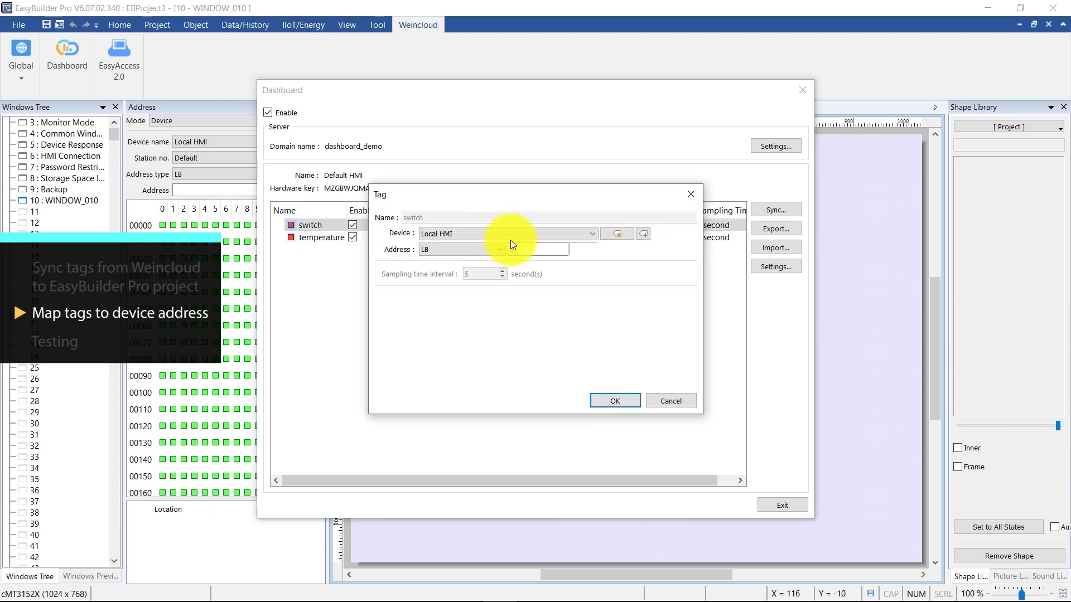
{"action": "type", "text": "0"}
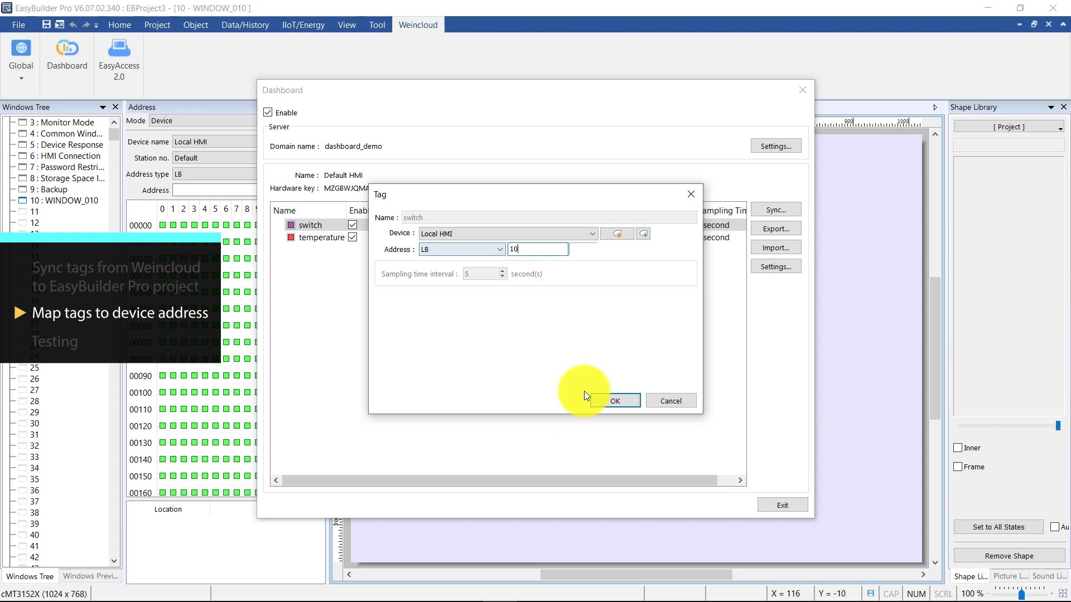
{"action": "left_click", "coordinate": [603, 403]}
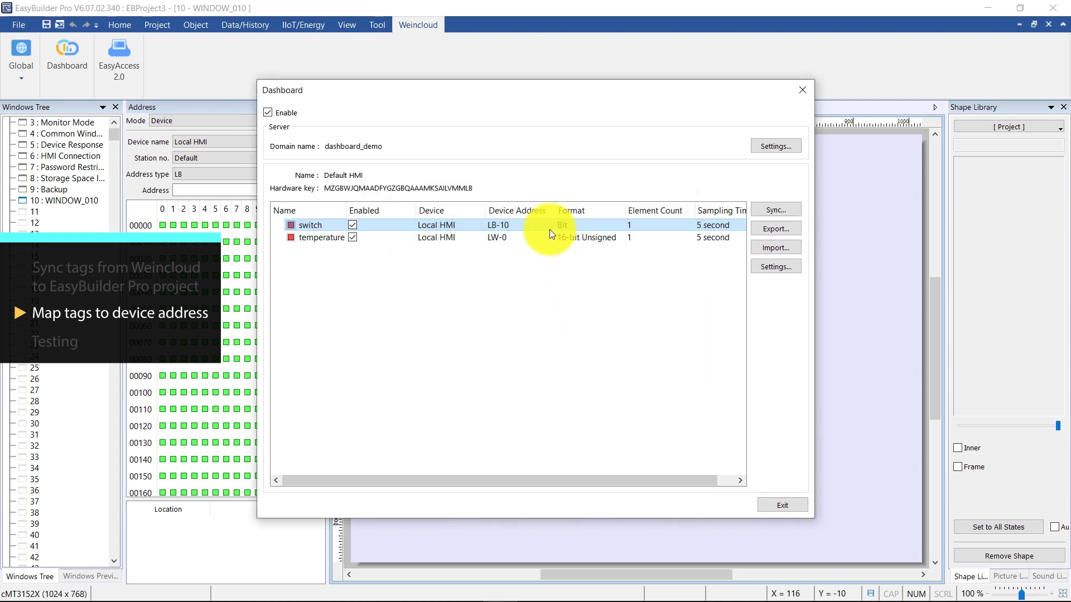
{"action": "double_click", "coordinate": [535, 237]}
{"action": "type", "text": "10"}
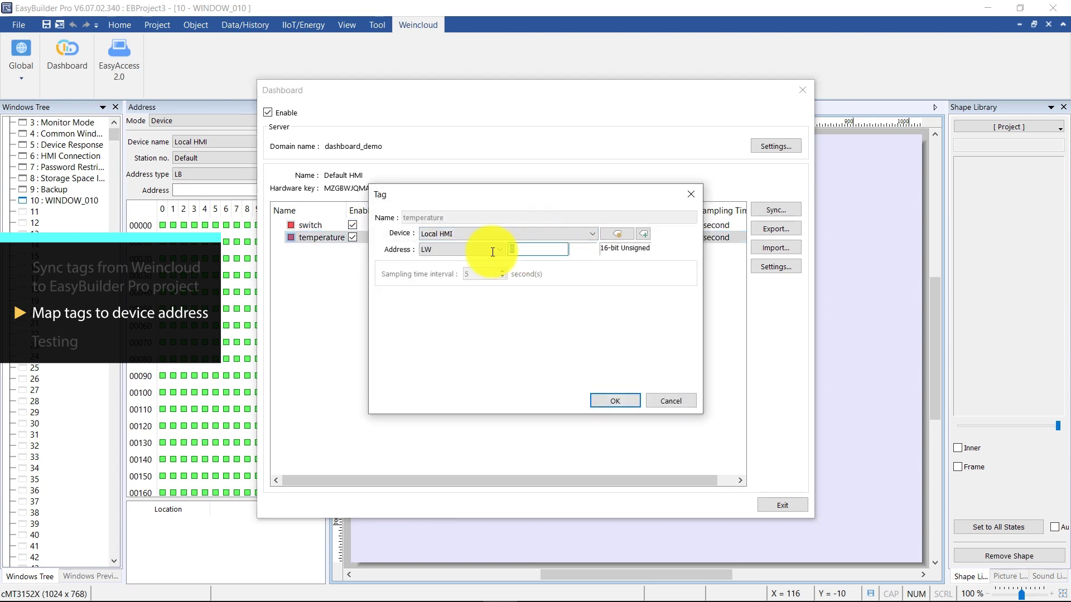
{"action": "left_click", "coordinate": [614, 402]}
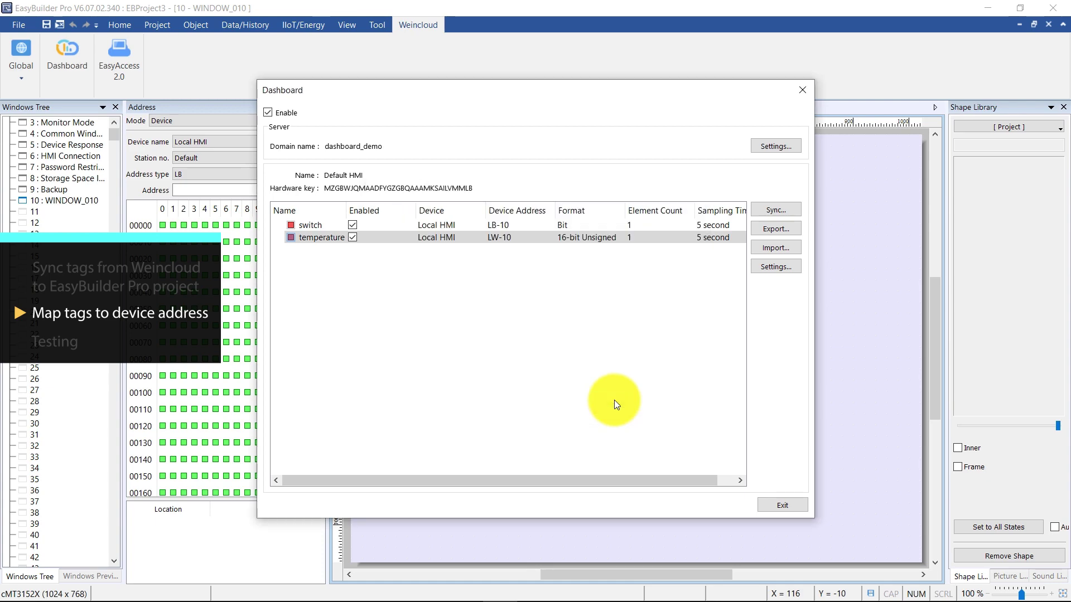
- Place a toggle switch bound to LB-10 on WINDOW_010
{"action": "left_click", "coordinate": [772, 507]}
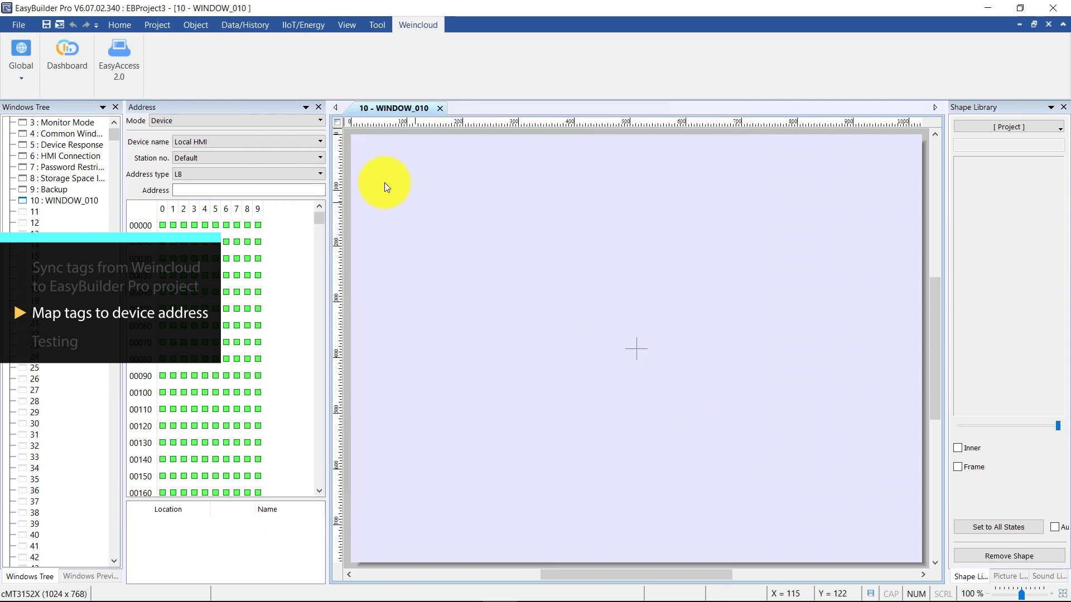
{"action": "left_click", "coordinate": [189, 26]}
{"action": "left_click", "coordinate": [293, 44]}
{"action": "left_click", "coordinate": [552, 195]}
{"action": "type", "text": "10"}
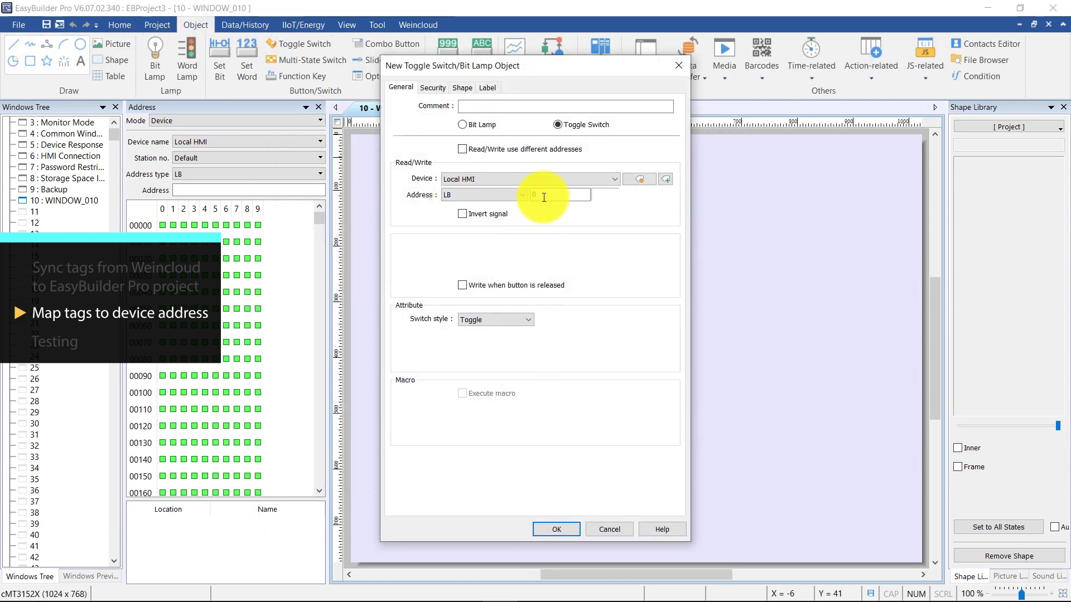
{"action": "key", "text": "Return"}
{"action": "left_click", "coordinate": [552, 317]}
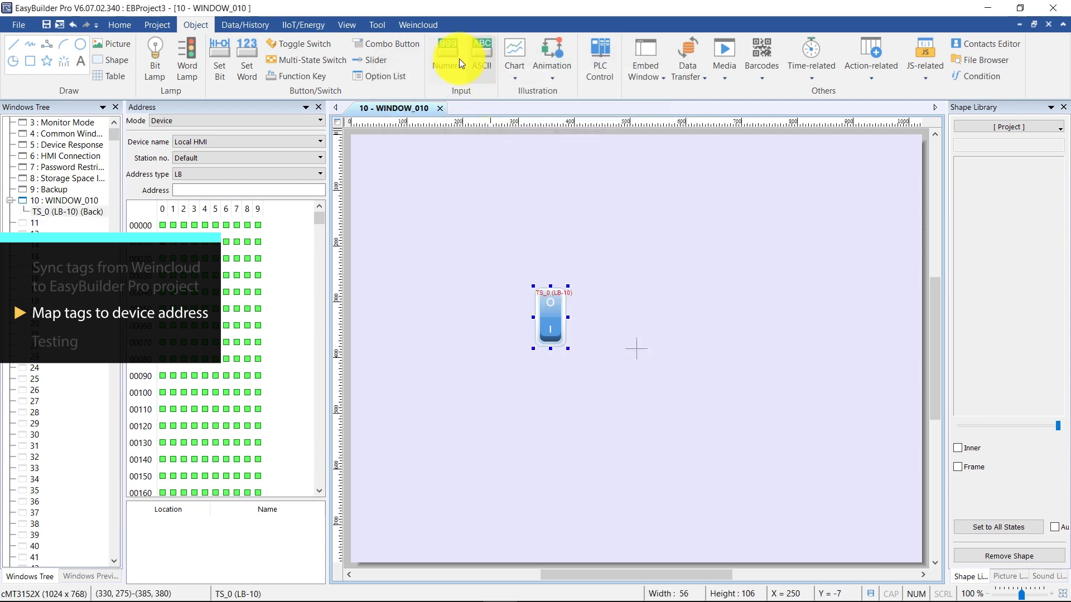
- Place a numeric object on LW-10 beside the toggle switch
{"action": "left_click", "coordinate": [455, 57]}
{"action": "left_click", "coordinate": [548, 298]}
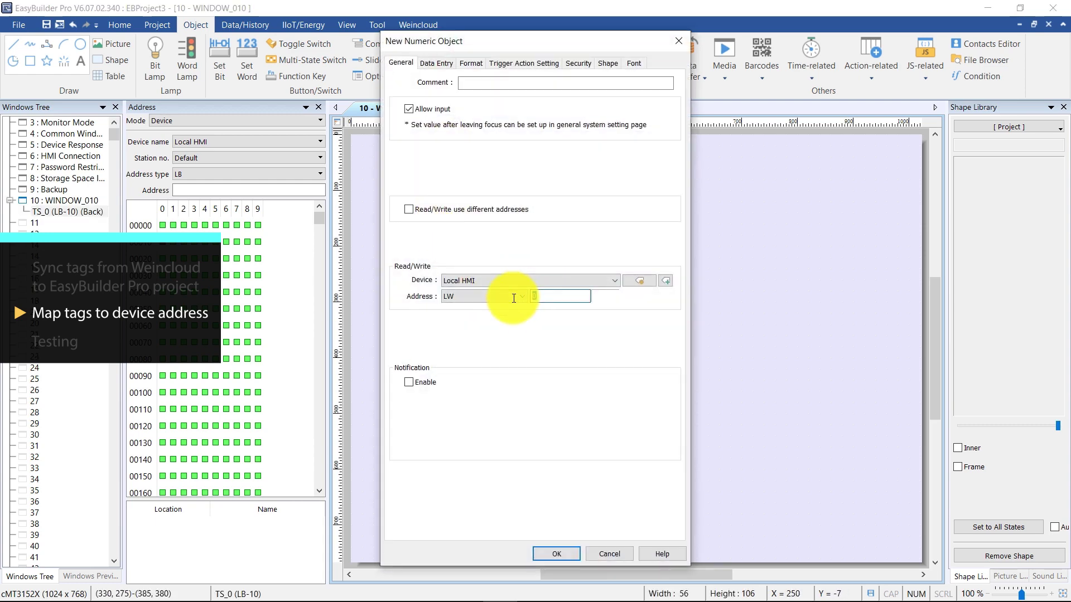
{"action": "type", "text": "10"}
{"action": "left_click", "coordinate": [547, 554]}
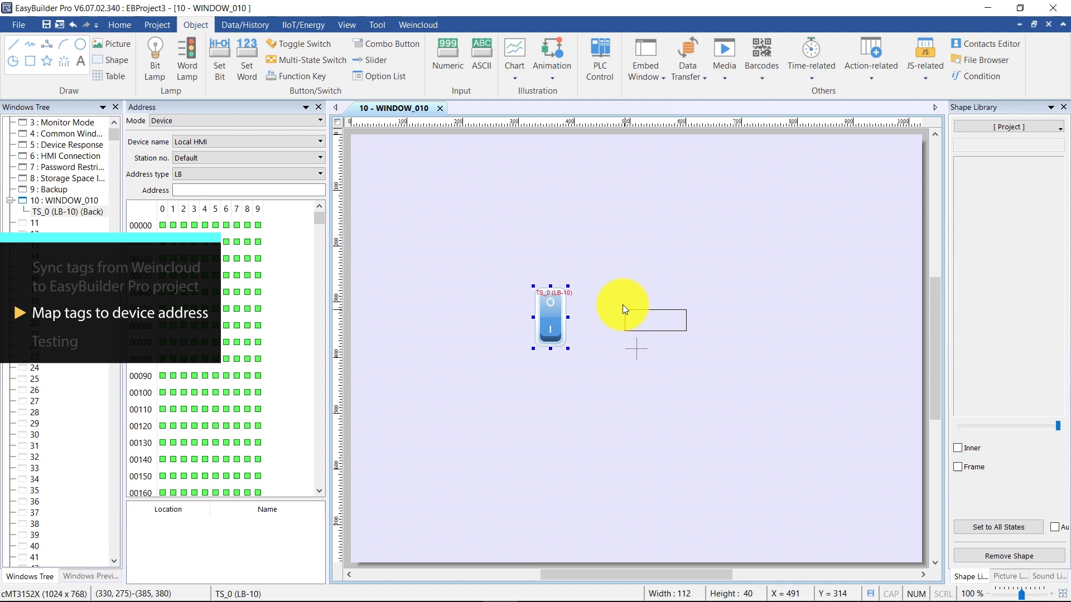
{"action": "left_click", "coordinate": [611, 304]}
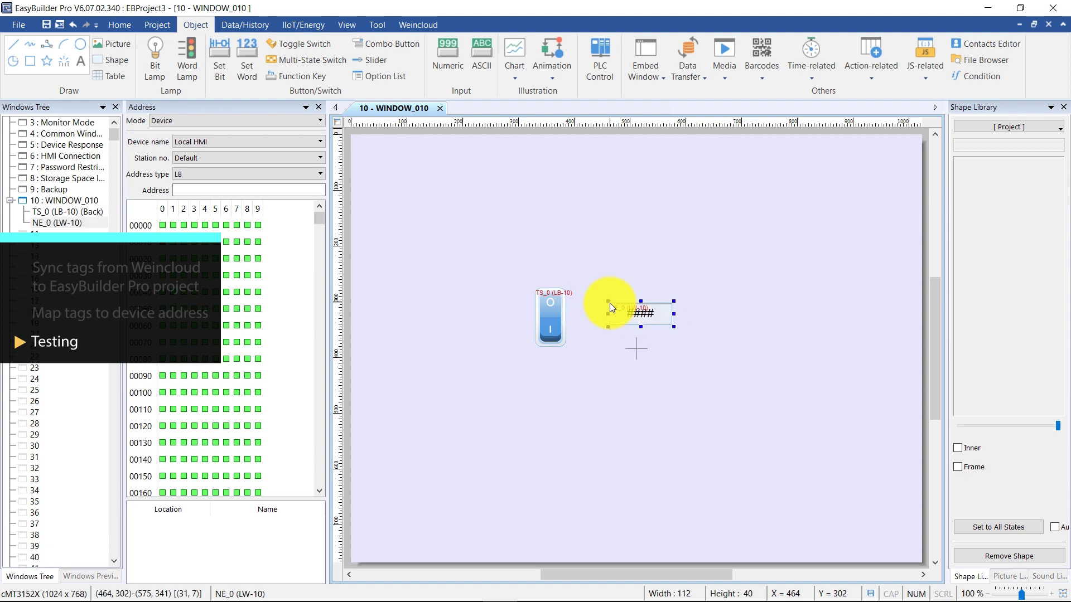
- Save as dashboard_demo.cmtp, download to the cMT-4C66 HMI, and close the download window
{"action": "left_click", "coordinate": [160, 24]}
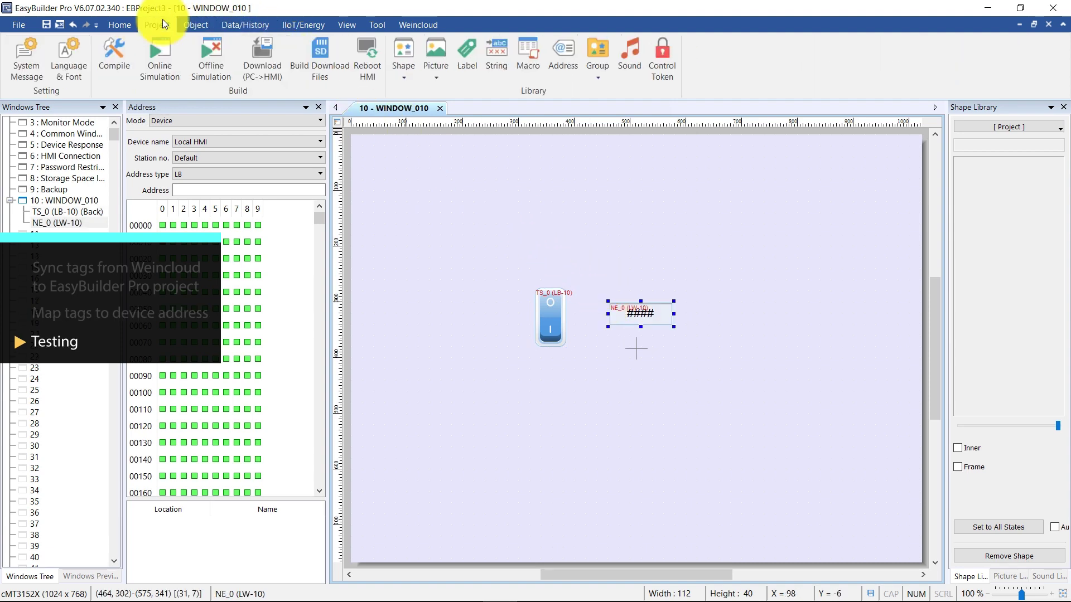
{"action": "left_click", "coordinate": [258, 66]}
{"action": "type", "text": "da"}
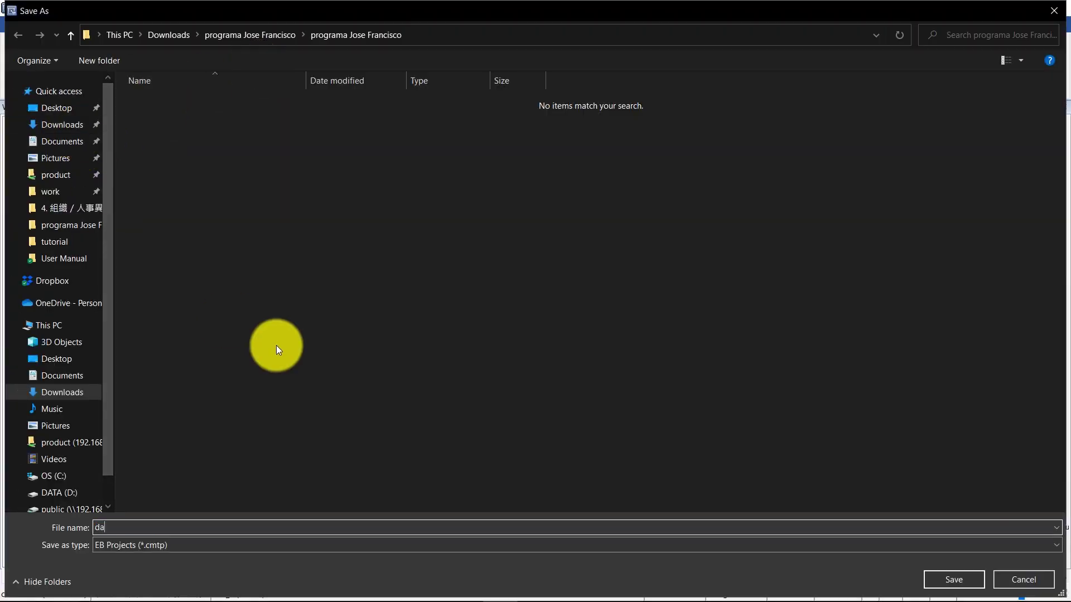
{"action": "type", "text": "shboard_demo"}
{"action": "key", "text": "Return"}
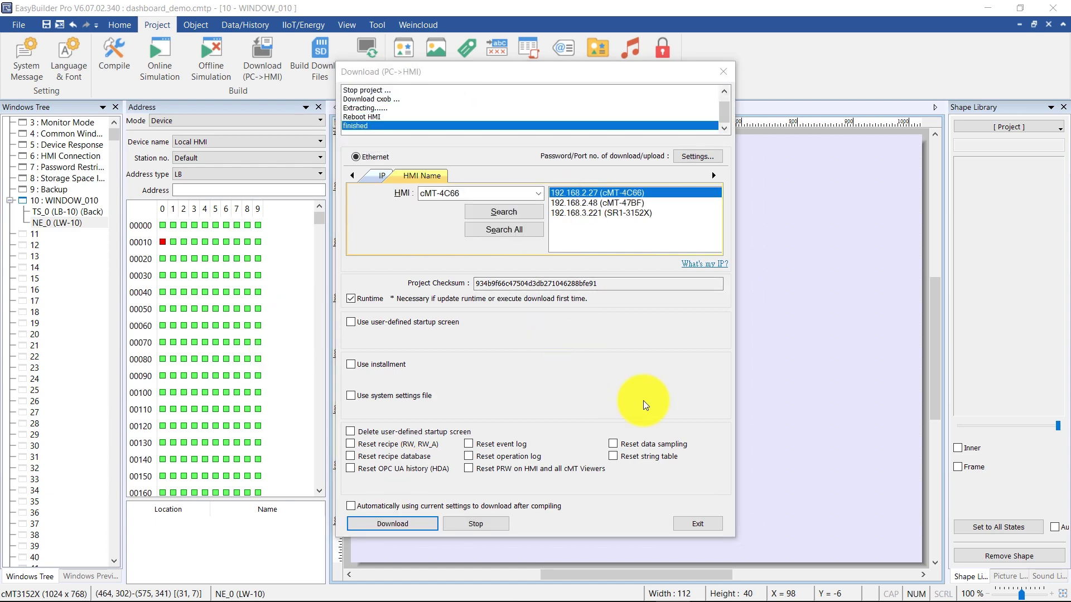
{"action": "left_click", "coordinate": [697, 523]}
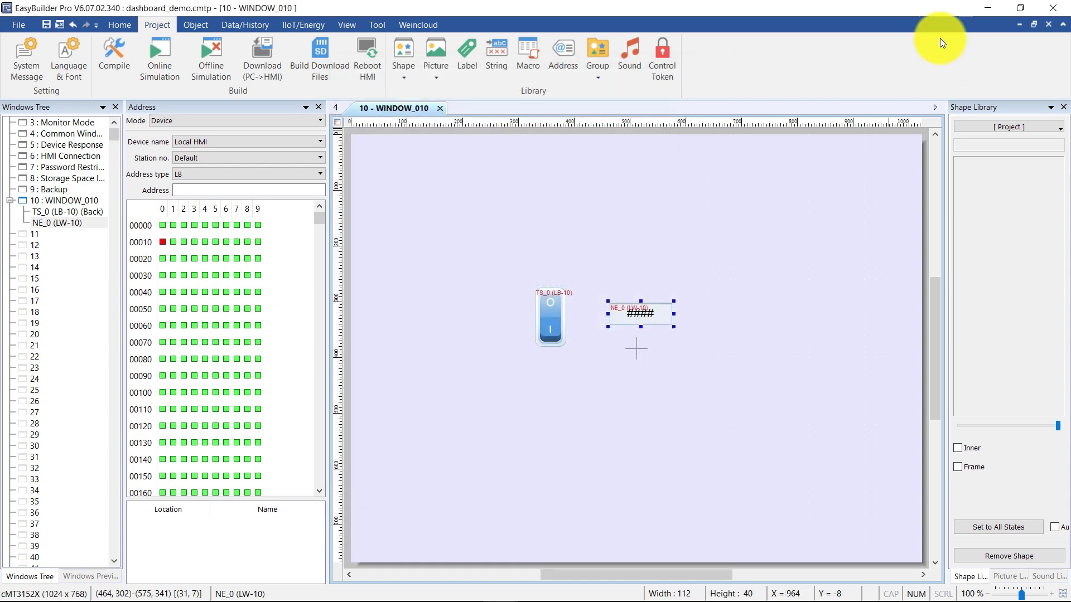
- On the HMI in VNC Viewer, switch the toggle on and enter temperature 50
{"action": "left_click", "coordinate": [987, 8]}
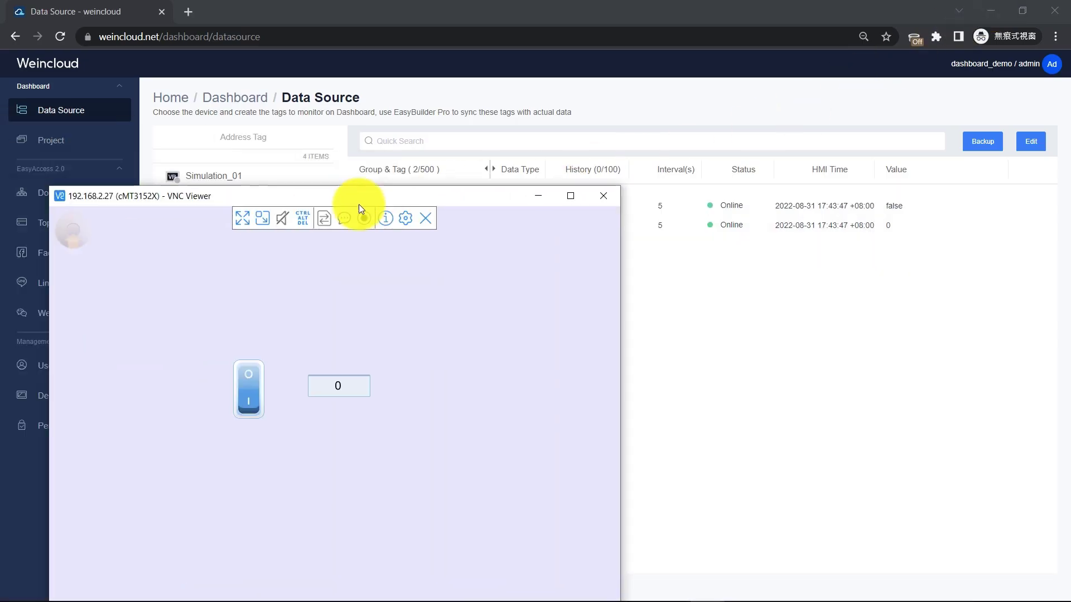
{"action": "left_click_drag", "start_coordinate": [359, 204], "coordinate": [734, 266]}
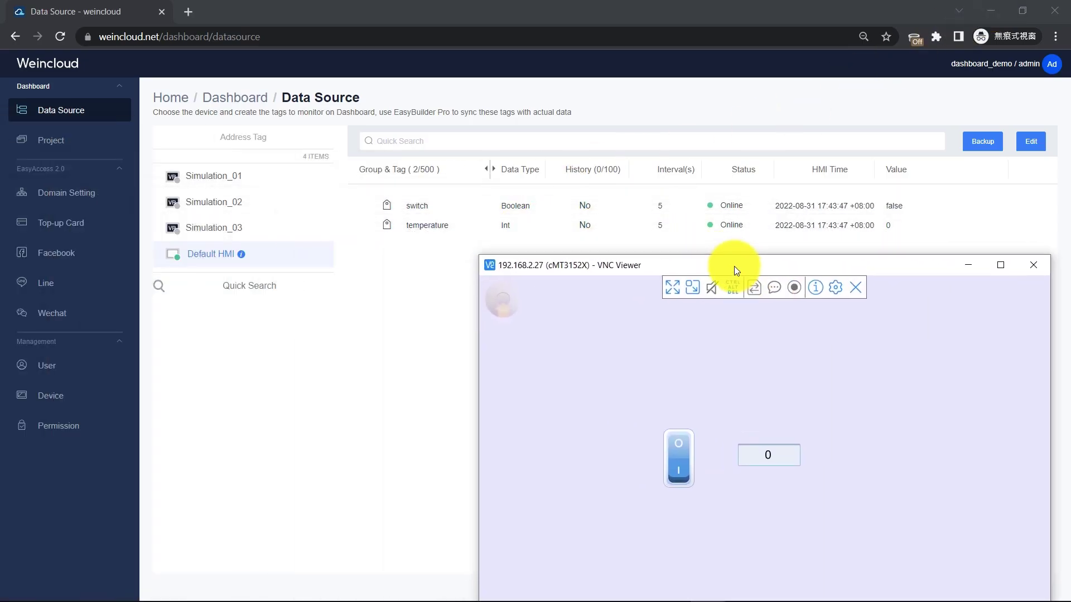
{"action": "left_click", "coordinate": [686, 466]}
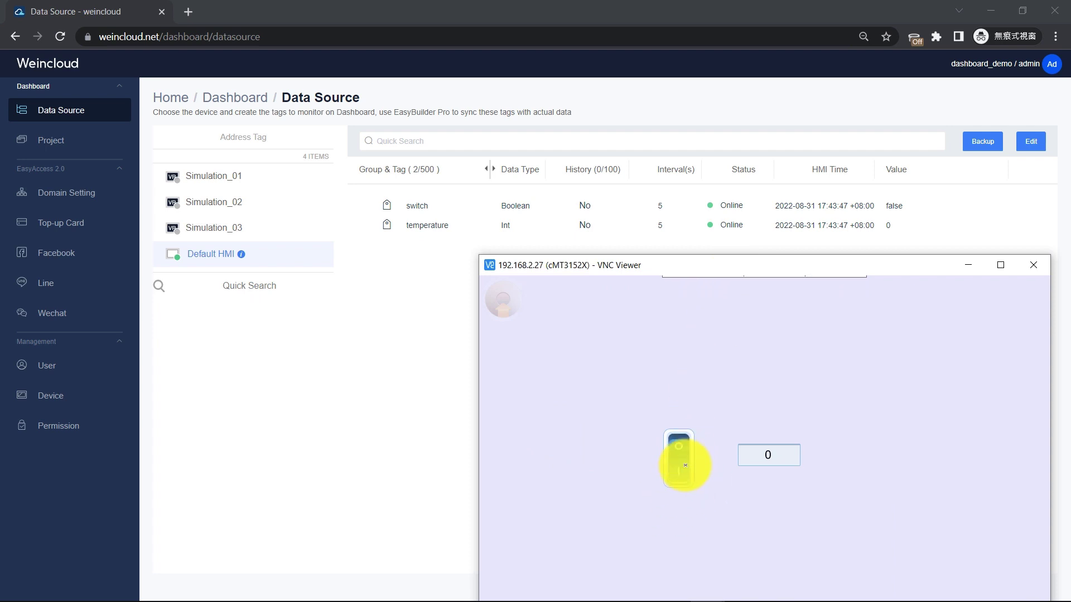
{"action": "left_click", "coordinate": [766, 455]}
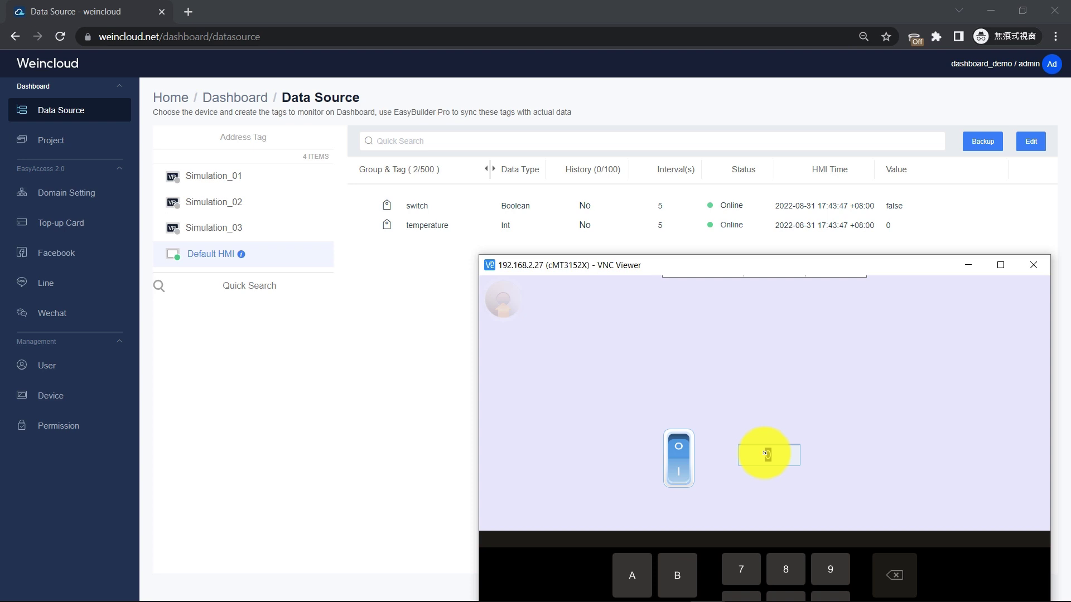
{"action": "left_click", "coordinate": [784, 596]}
{"action": "type", "text": "0"}
{"action": "key", "text": "Return"}
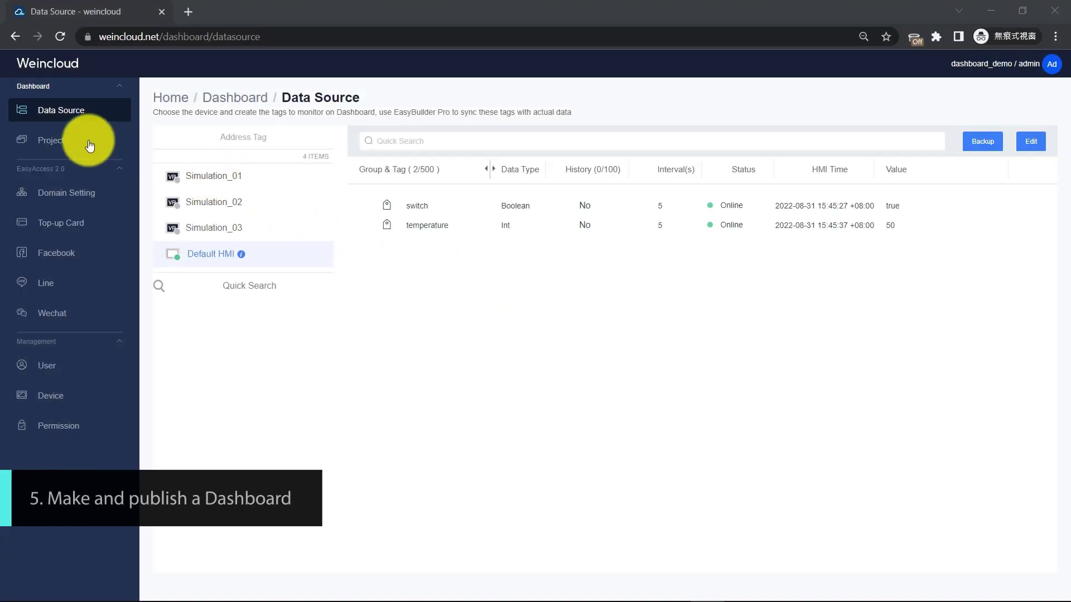
- Create a new dashboard project named 'demo' from the Project list
{"action": "left_click", "coordinate": [92, 143]}
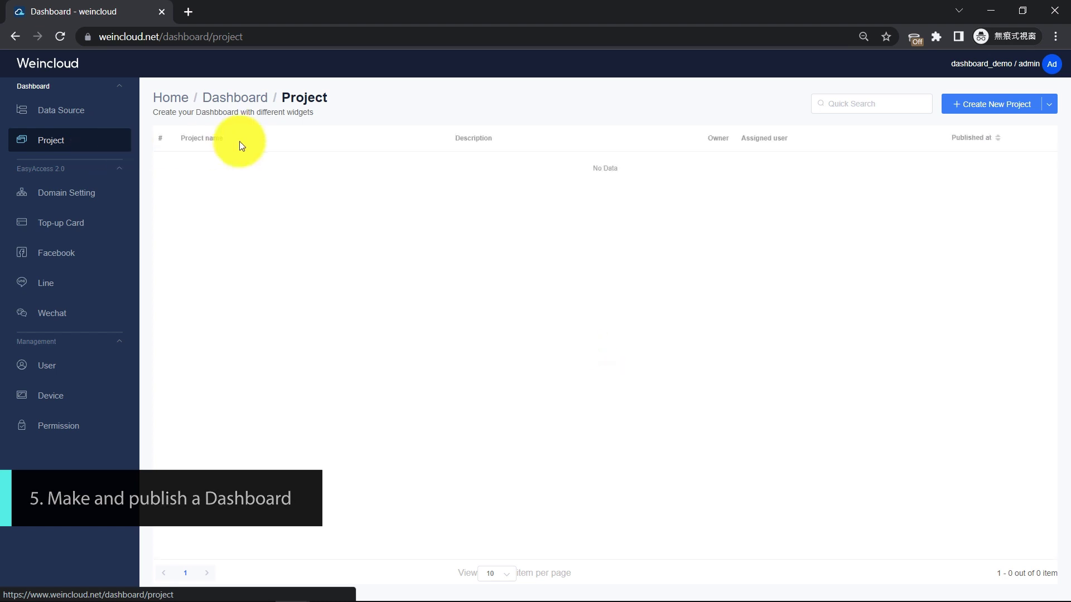
{"action": "left_click", "coordinate": [977, 107]}
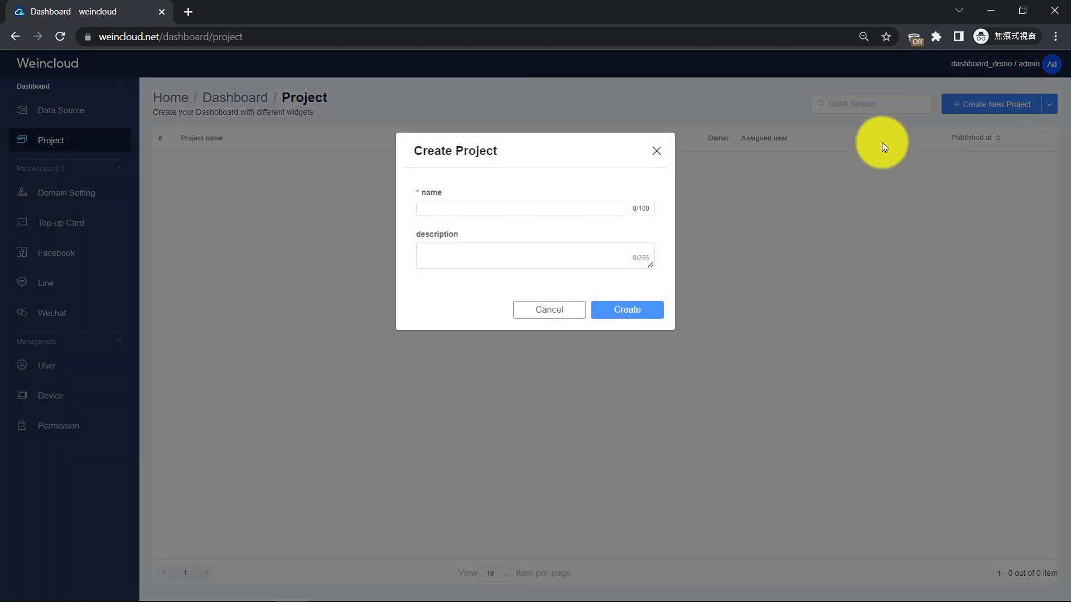
{"action": "left_click", "coordinate": [505, 211]}
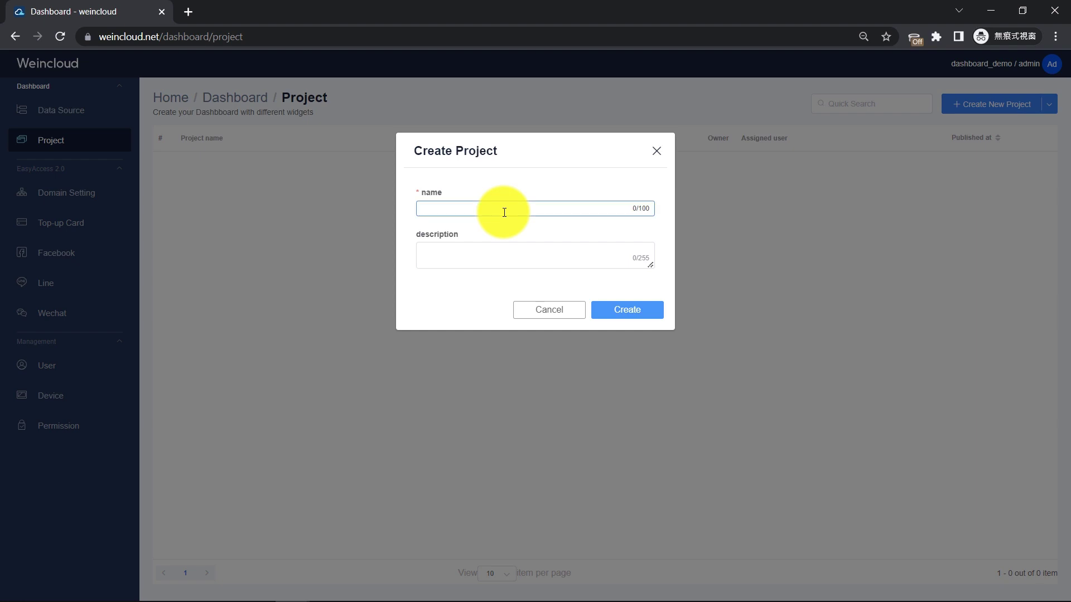
{"action": "type", "text": "mo"}
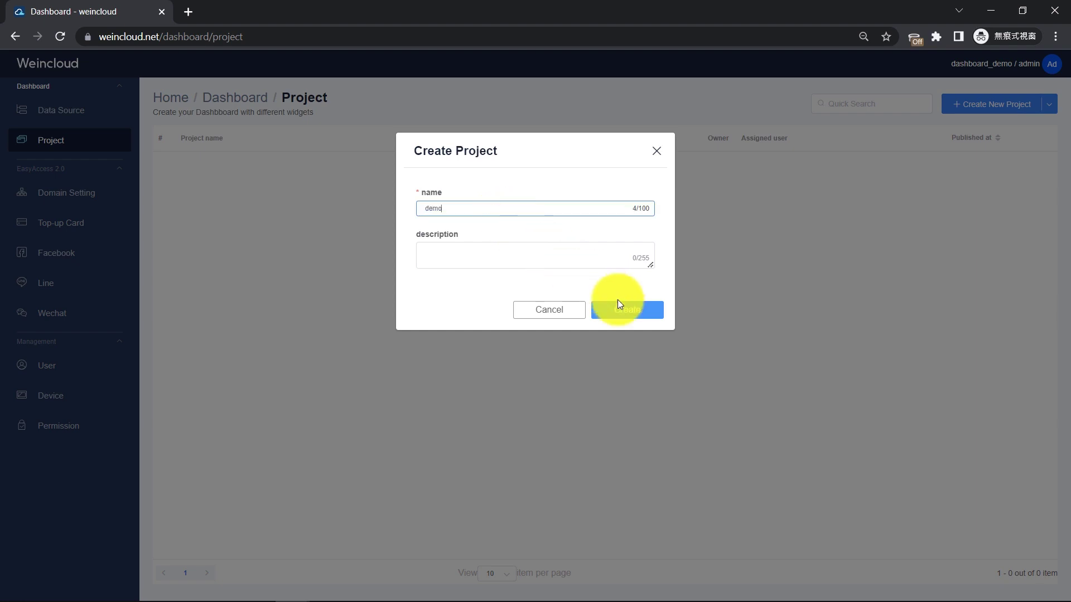
{"action": "left_click", "coordinate": [648, 318]}
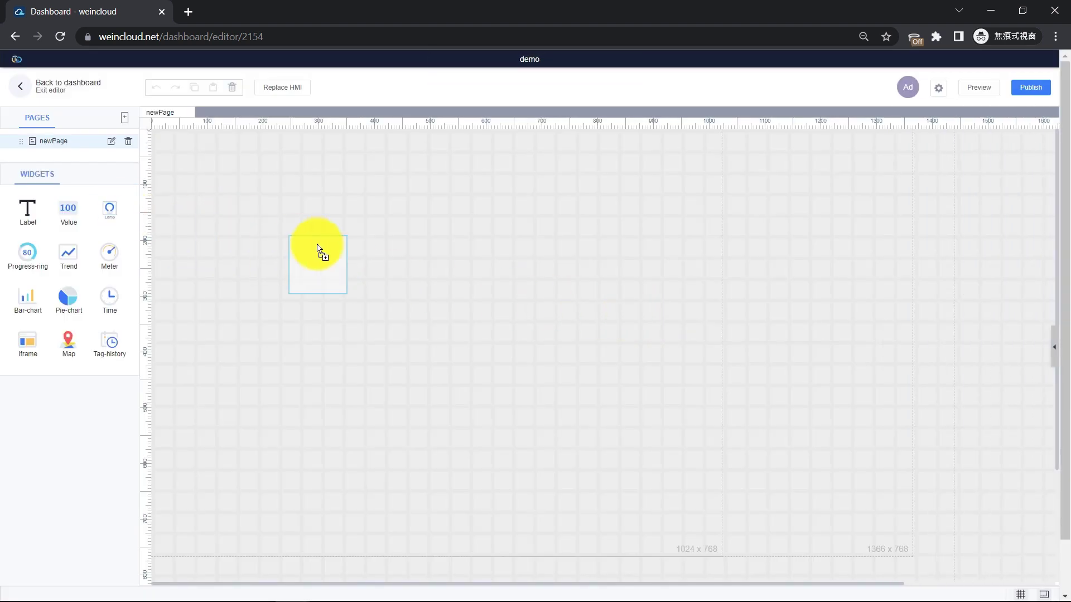
- Place Lamp and Meter widgets and bind the lamp to the cMT-4C66 switch tag
{"action": "left_click_drag", "start_coordinate": [110, 209], "coordinate": [326, 249]}
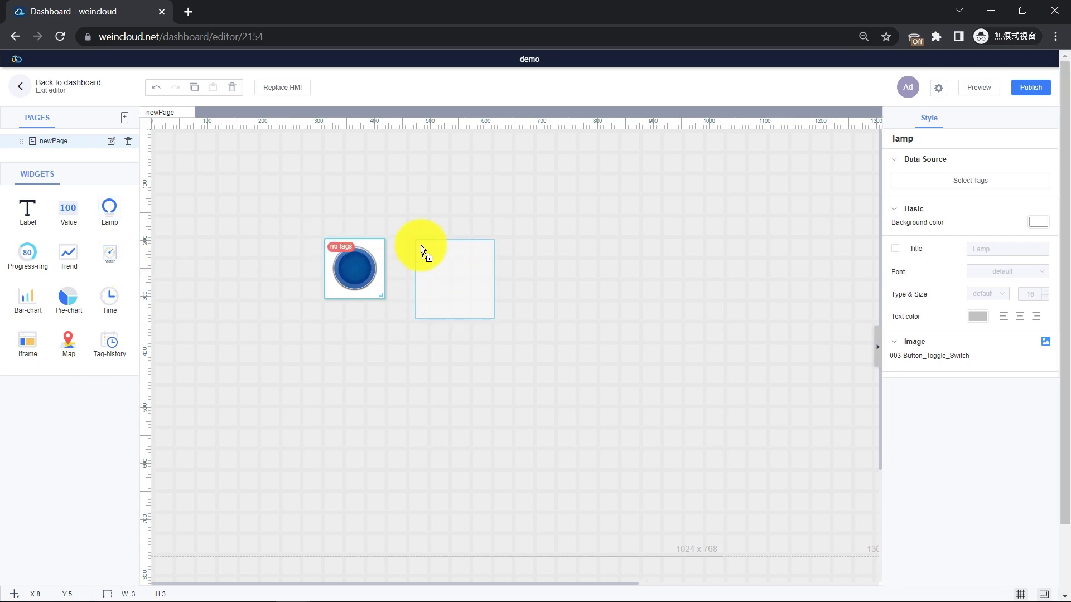
{"action": "left_click_drag", "start_coordinate": [110, 251], "coordinate": [425, 251]}
{"action": "left_click", "coordinate": [372, 257]}
{"action": "left_click", "coordinate": [956, 182]}
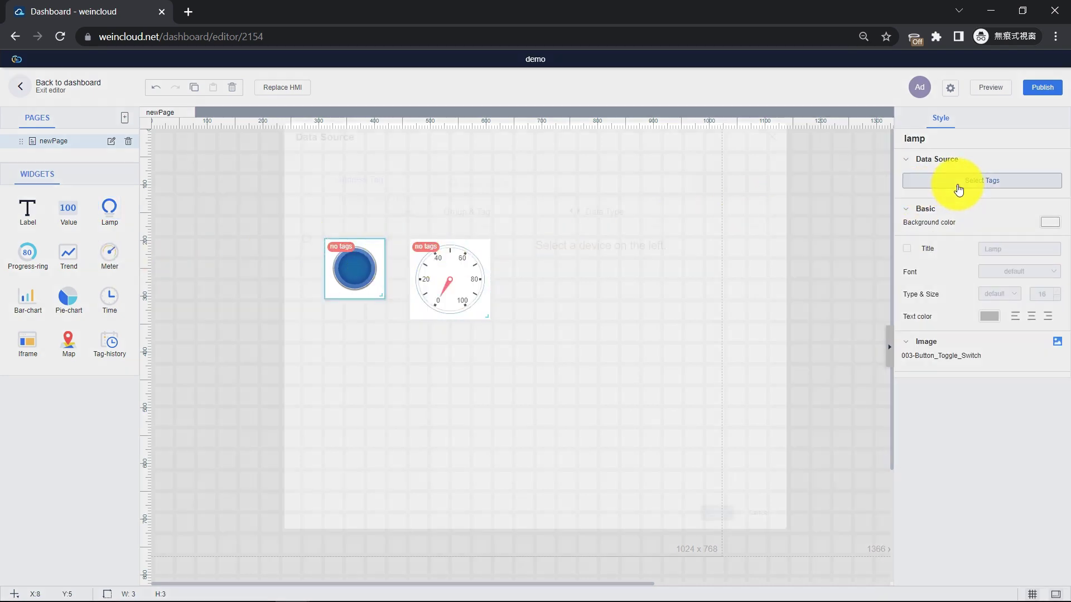
{"action": "left_click", "coordinate": [377, 306]}
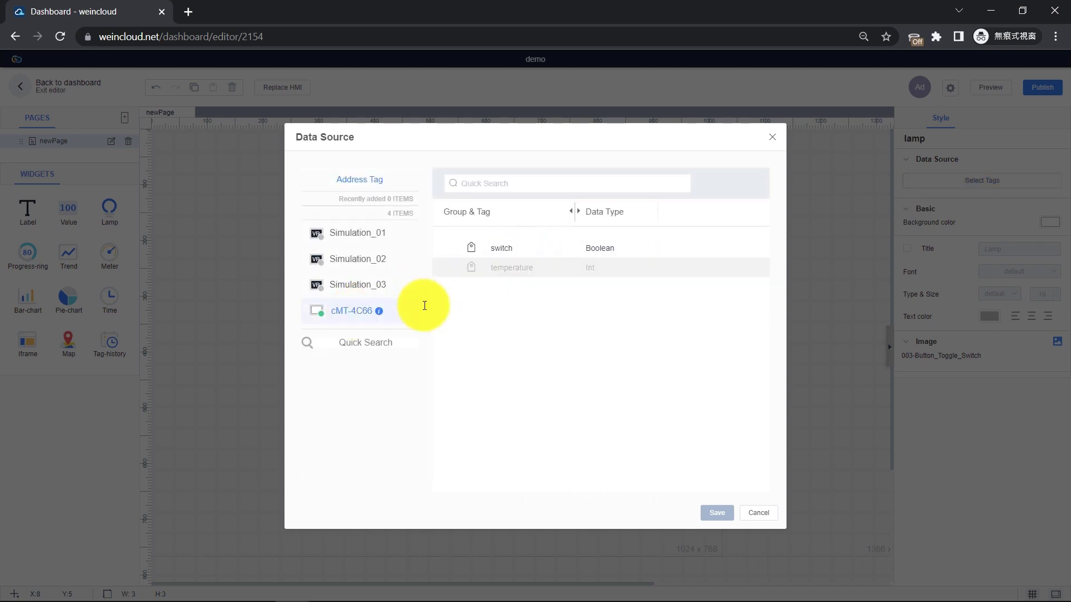
{"action": "left_click", "coordinate": [578, 251]}
{"action": "left_click", "coordinate": [715, 516]}
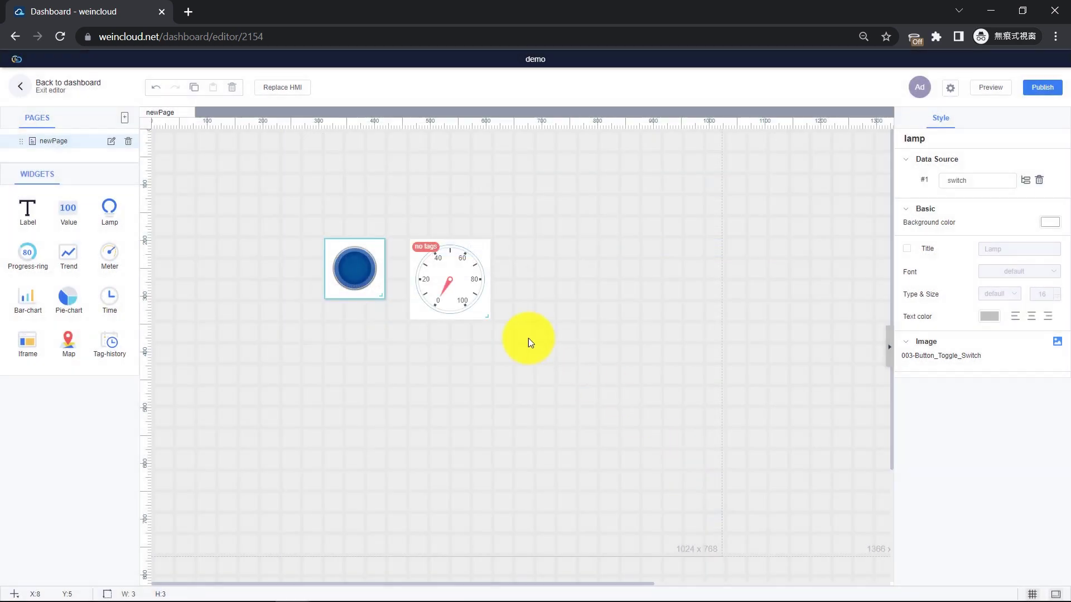
- Bind the meter widget to the cMT-4C66 temperature tag
{"action": "left_click", "coordinate": [468, 277]}
{"action": "left_click", "coordinate": [940, 184]}
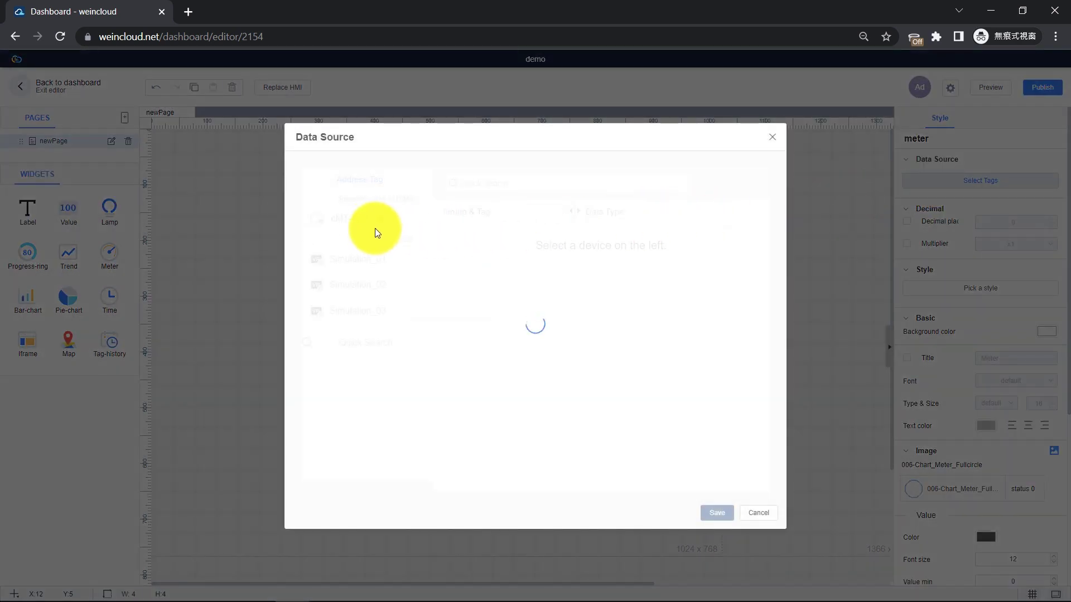
{"action": "left_click", "coordinate": [360, 223]}
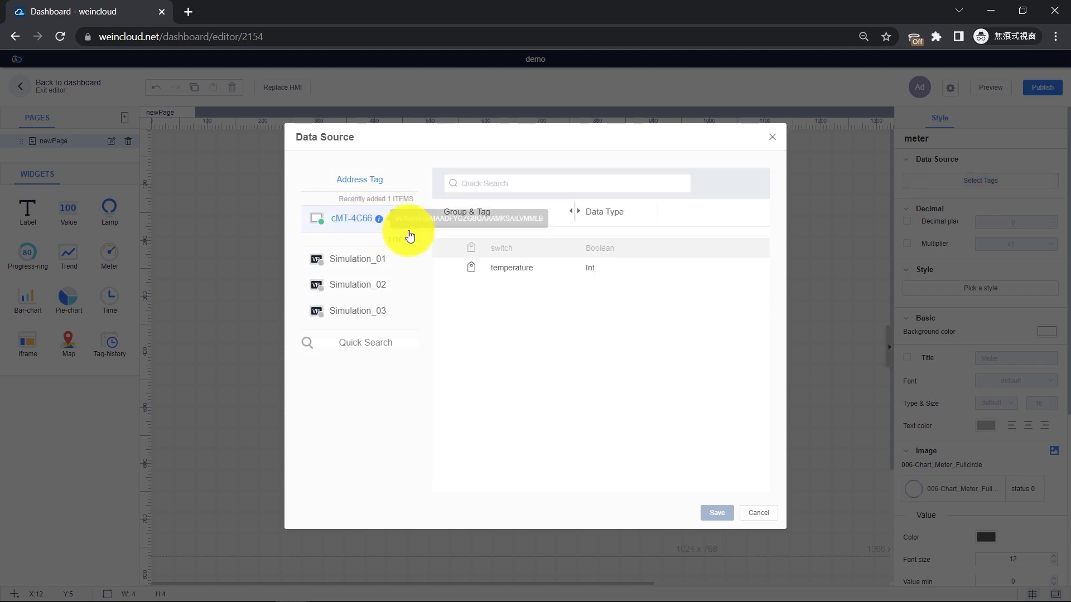
{"action": "left_click", "coordinate": [504, 268]}
{"action": "left_click", "coordinate": [715, 515]}
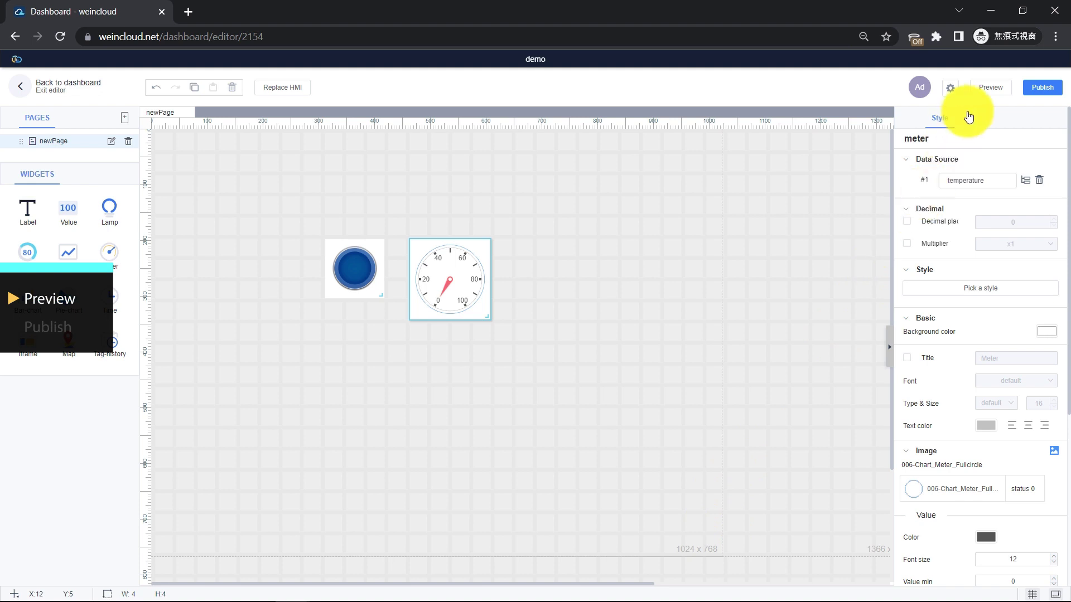
{"action": "left_click", "coordinate": [987, 87]}
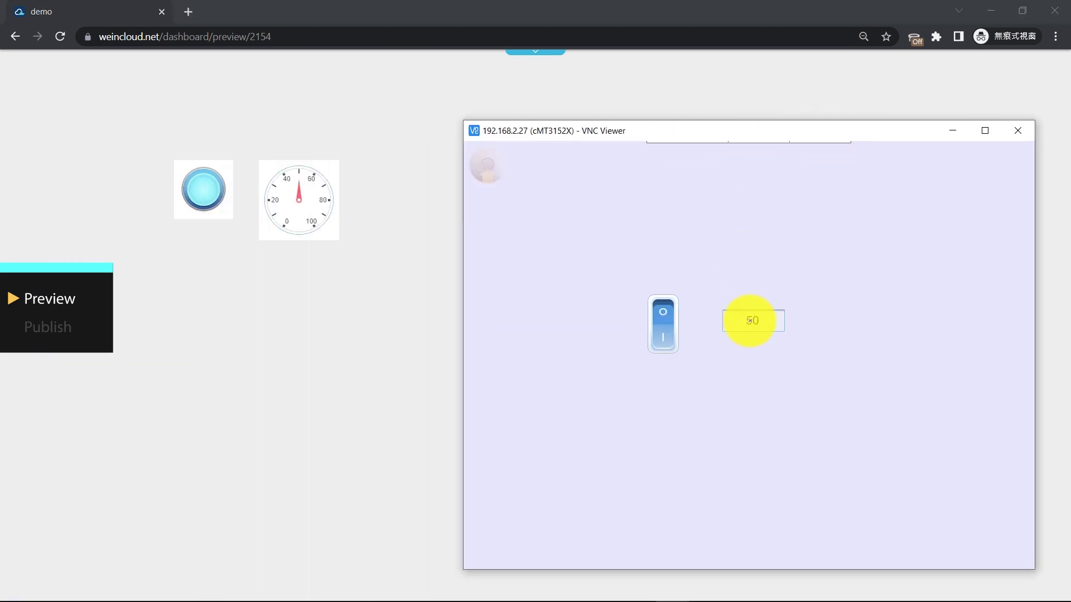
{"action": "left_click", "coordinate": [751, 321]}
{"action": "left_click", "coordinate": [816, 473]}
{"action": "left_click", "coordinate": [778, 548]}
{"action": "left_click", "coordinate": [879, 492]}
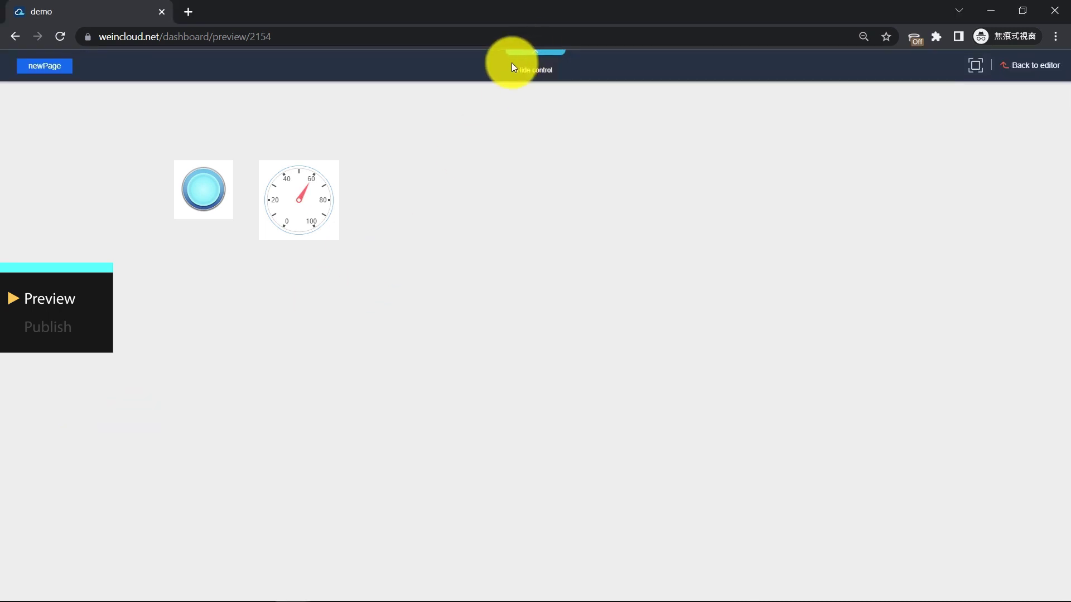
{"action": "left_click", "coordinate": [1015, 67]}
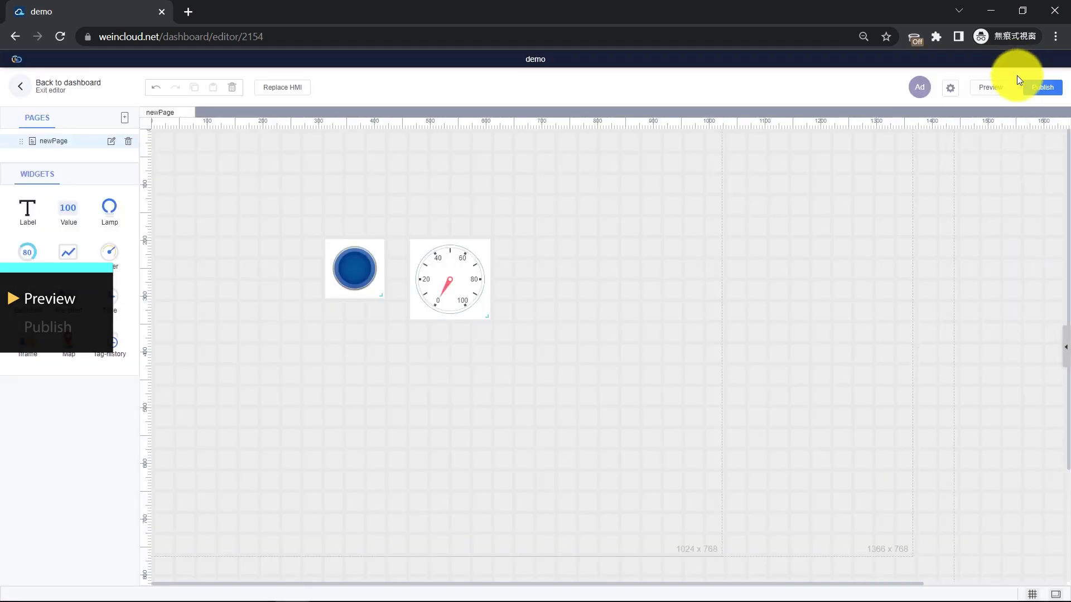
- Publish the demo dashboard as 'Anyone with the link can view' and open its public link
{"action": "left_click", "coordinate": [1040, 89]}
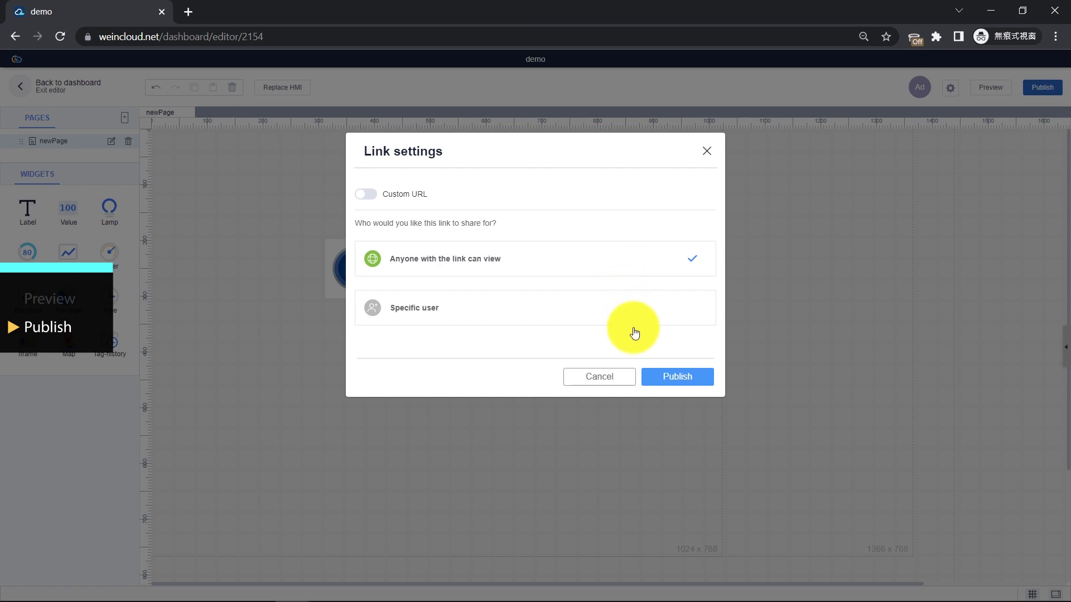
{"action": "left_click", "coordinate": [657, 378]}
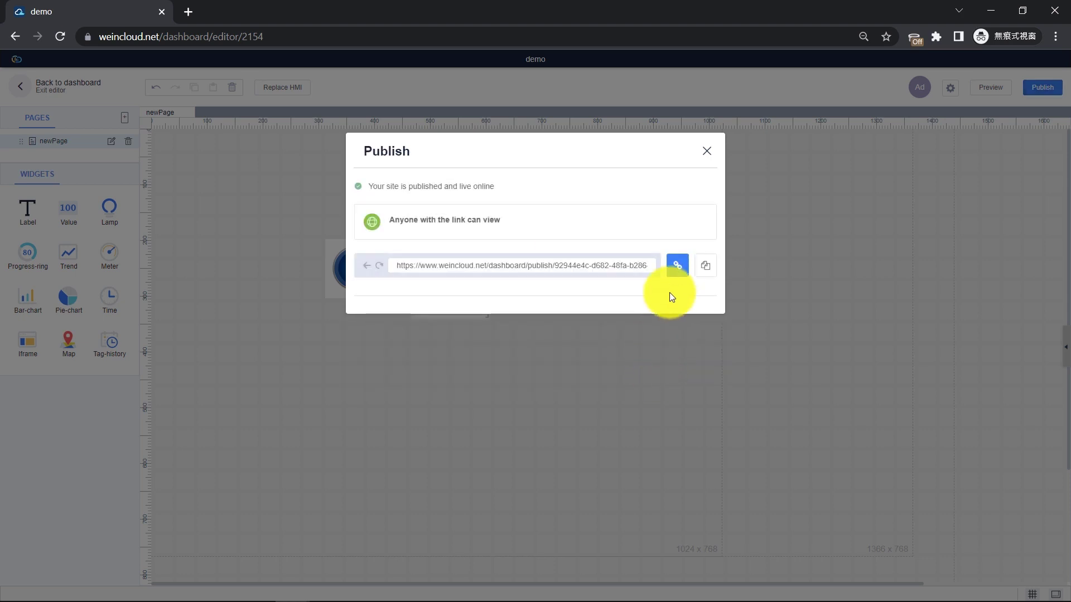
{"action": "left_click", "coordinate": [677, 268]}
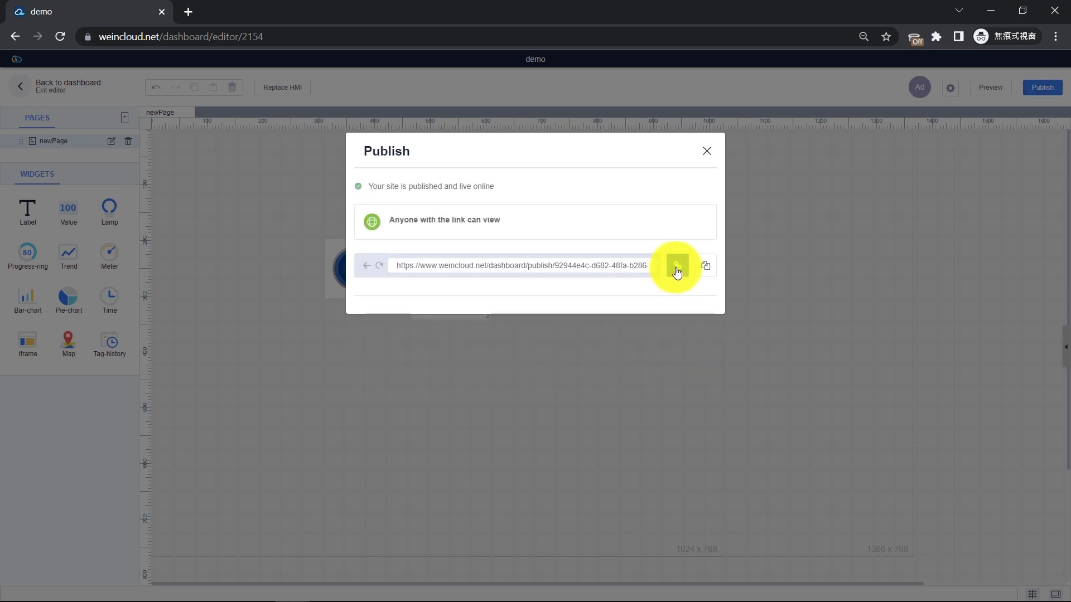
{"action": "left_click", "coordinate": [677, 270]}
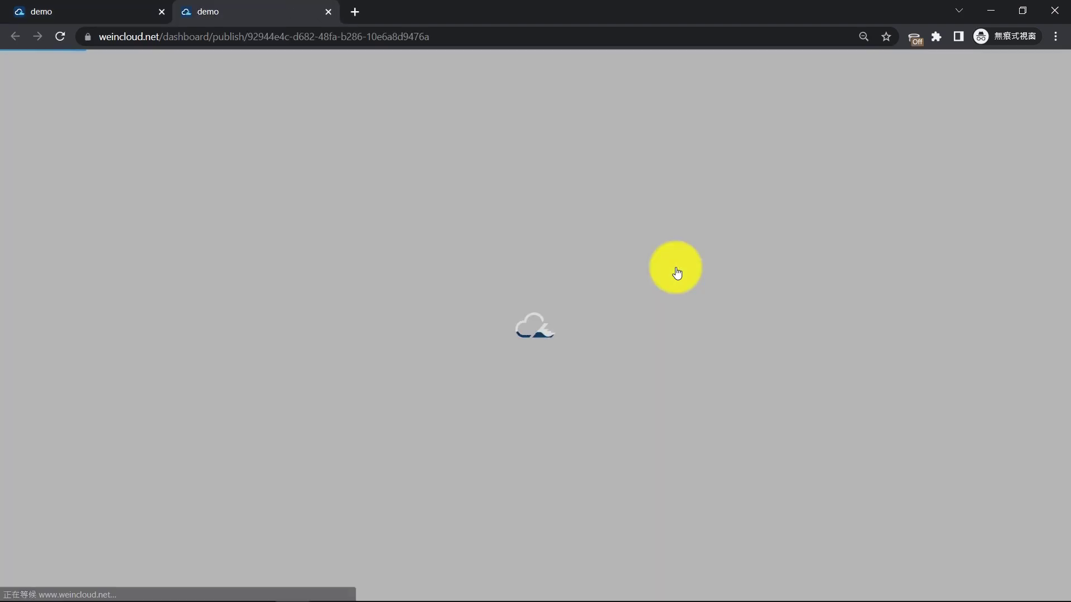